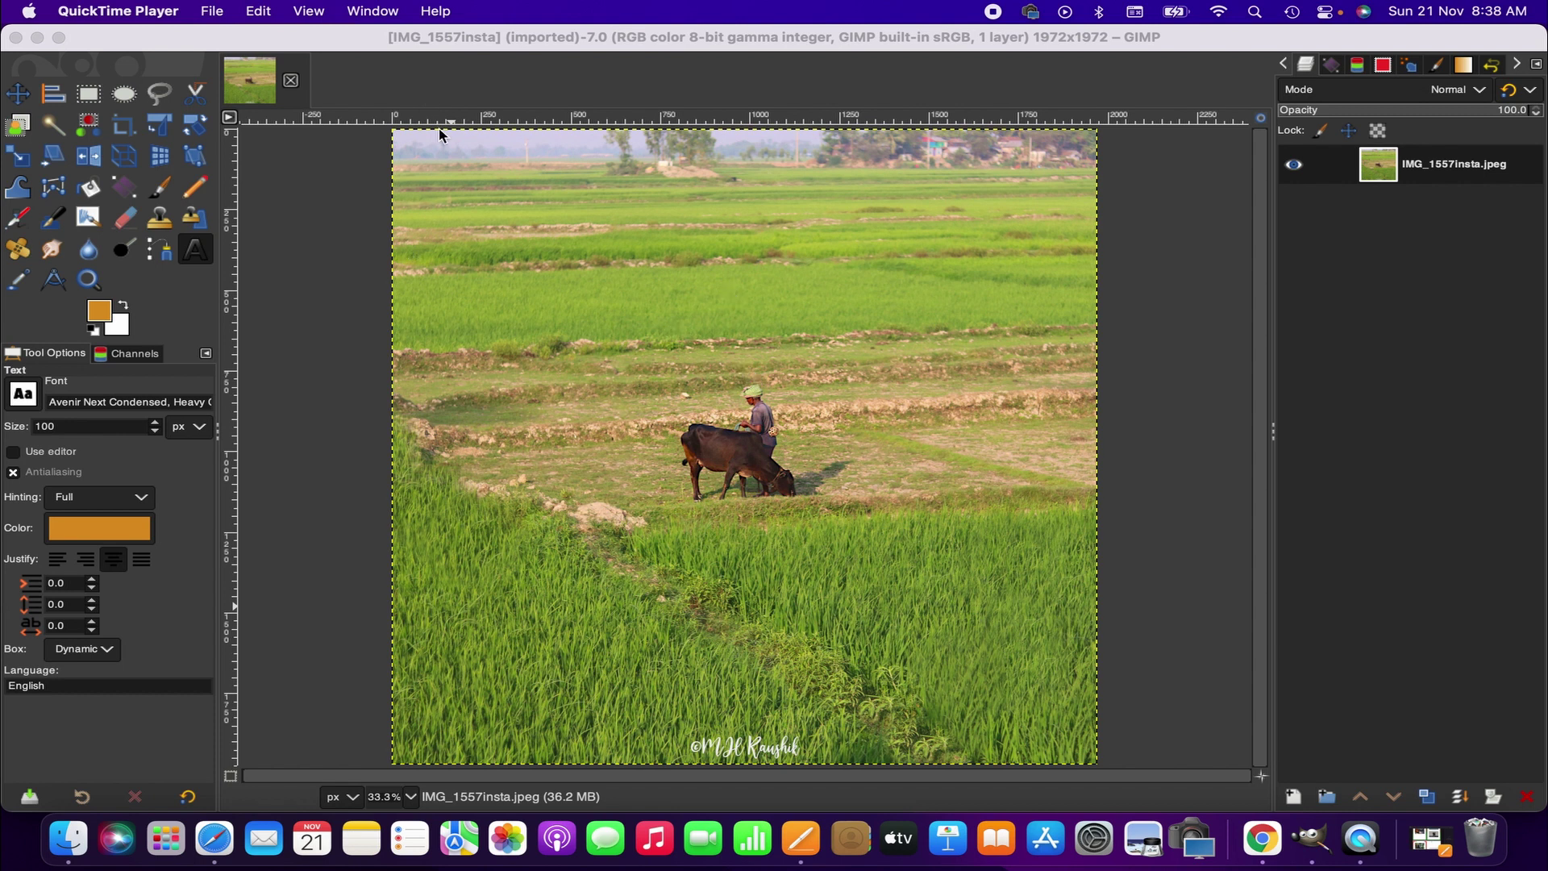
Step: Bring the GIMP window showing the rice-field photo to the front
left_click(787, 136)
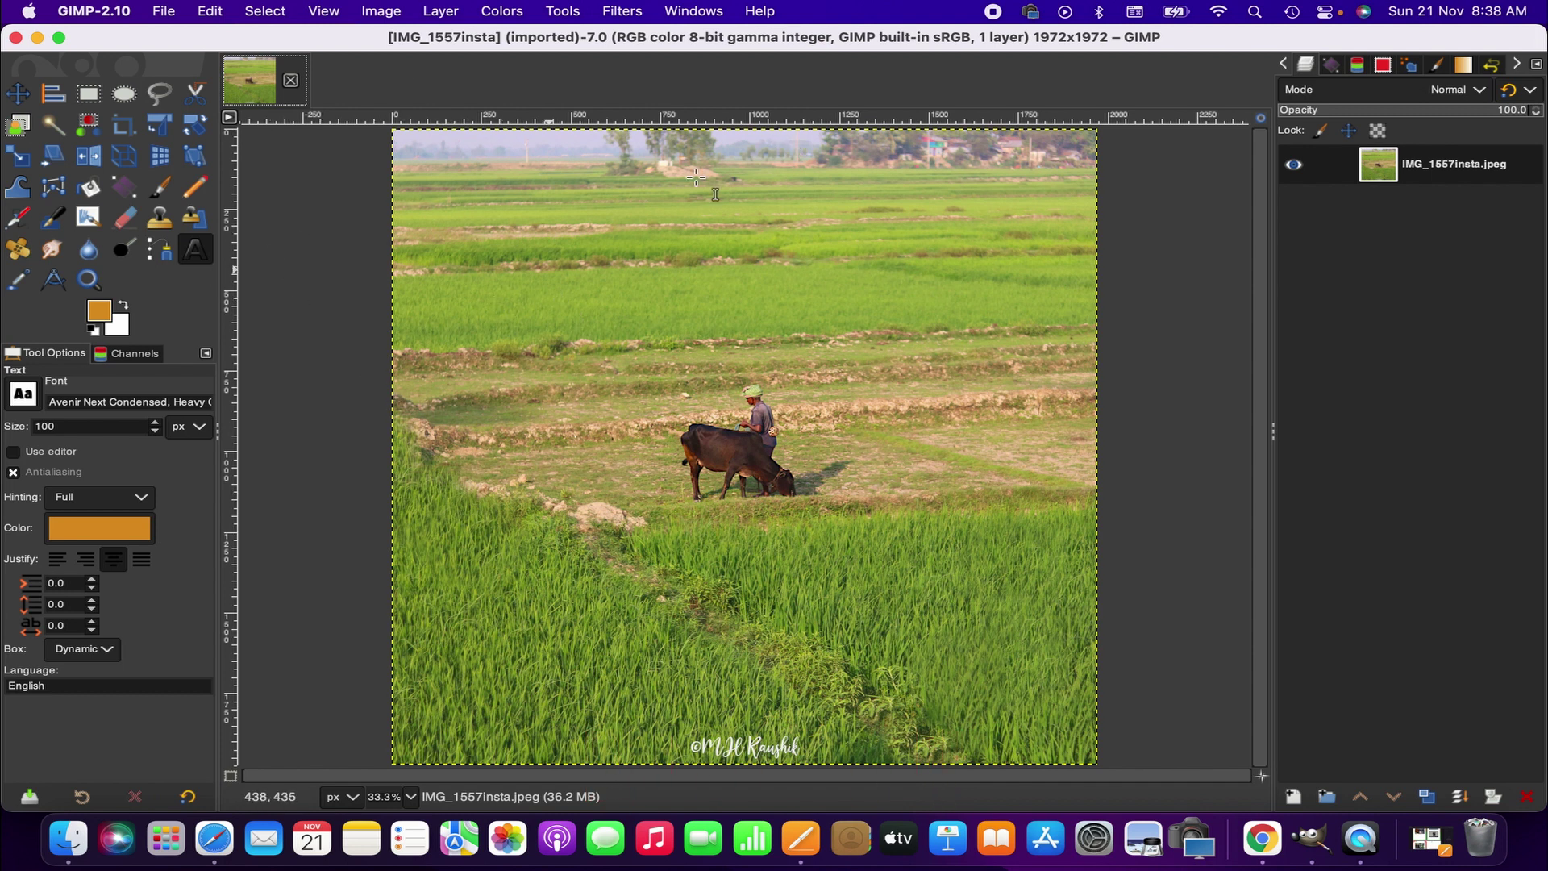
Step: Open Image > Scale Image for the 1972×1972, 72 ppi photo
left_click(383, 12)
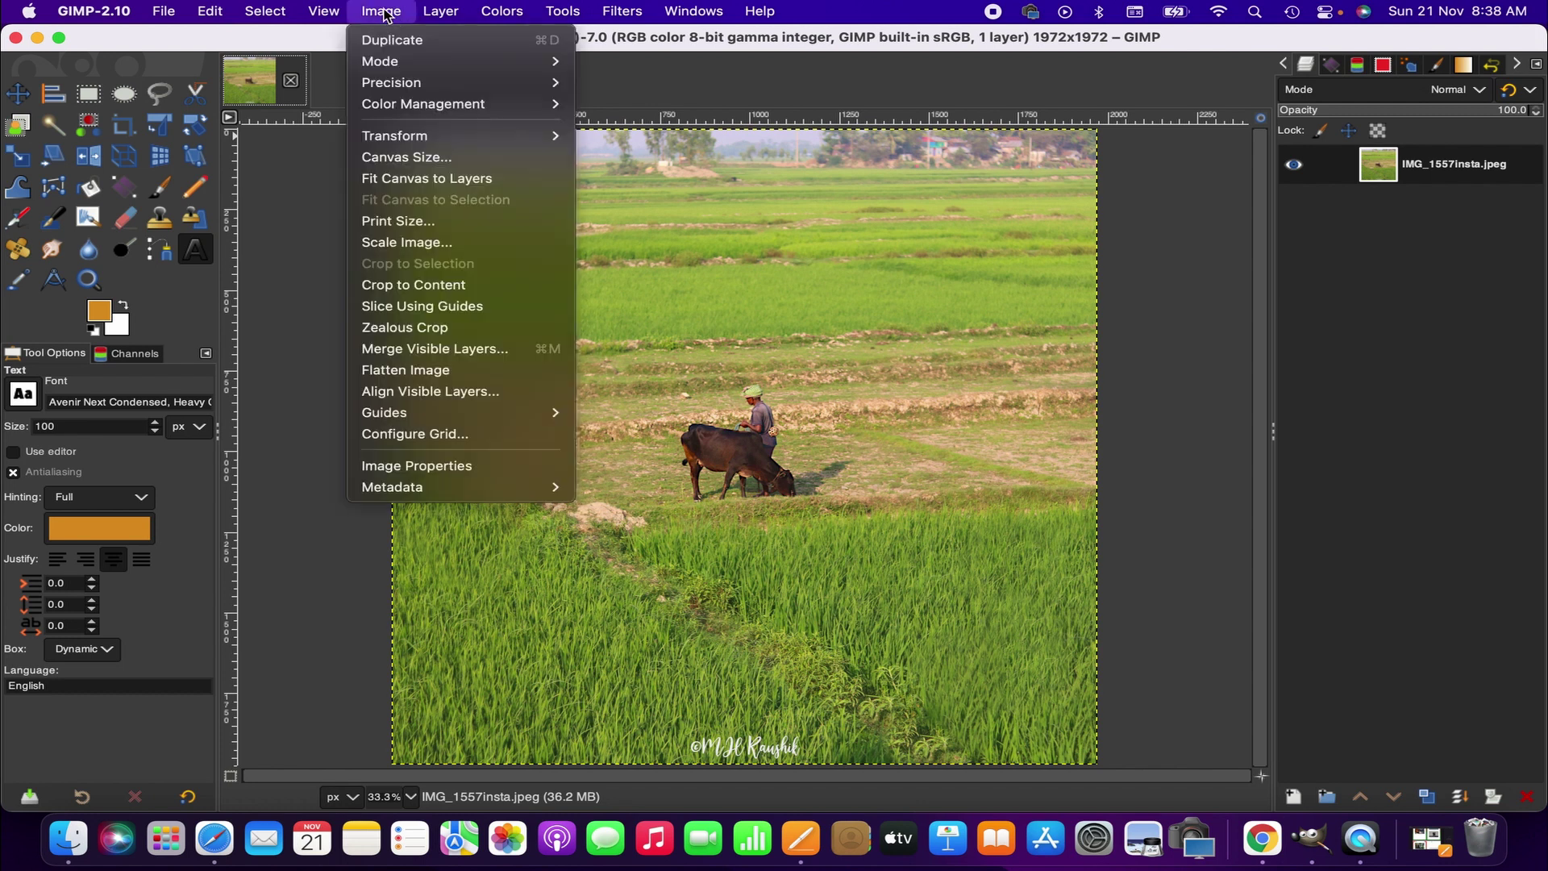
left_click(434, 242)
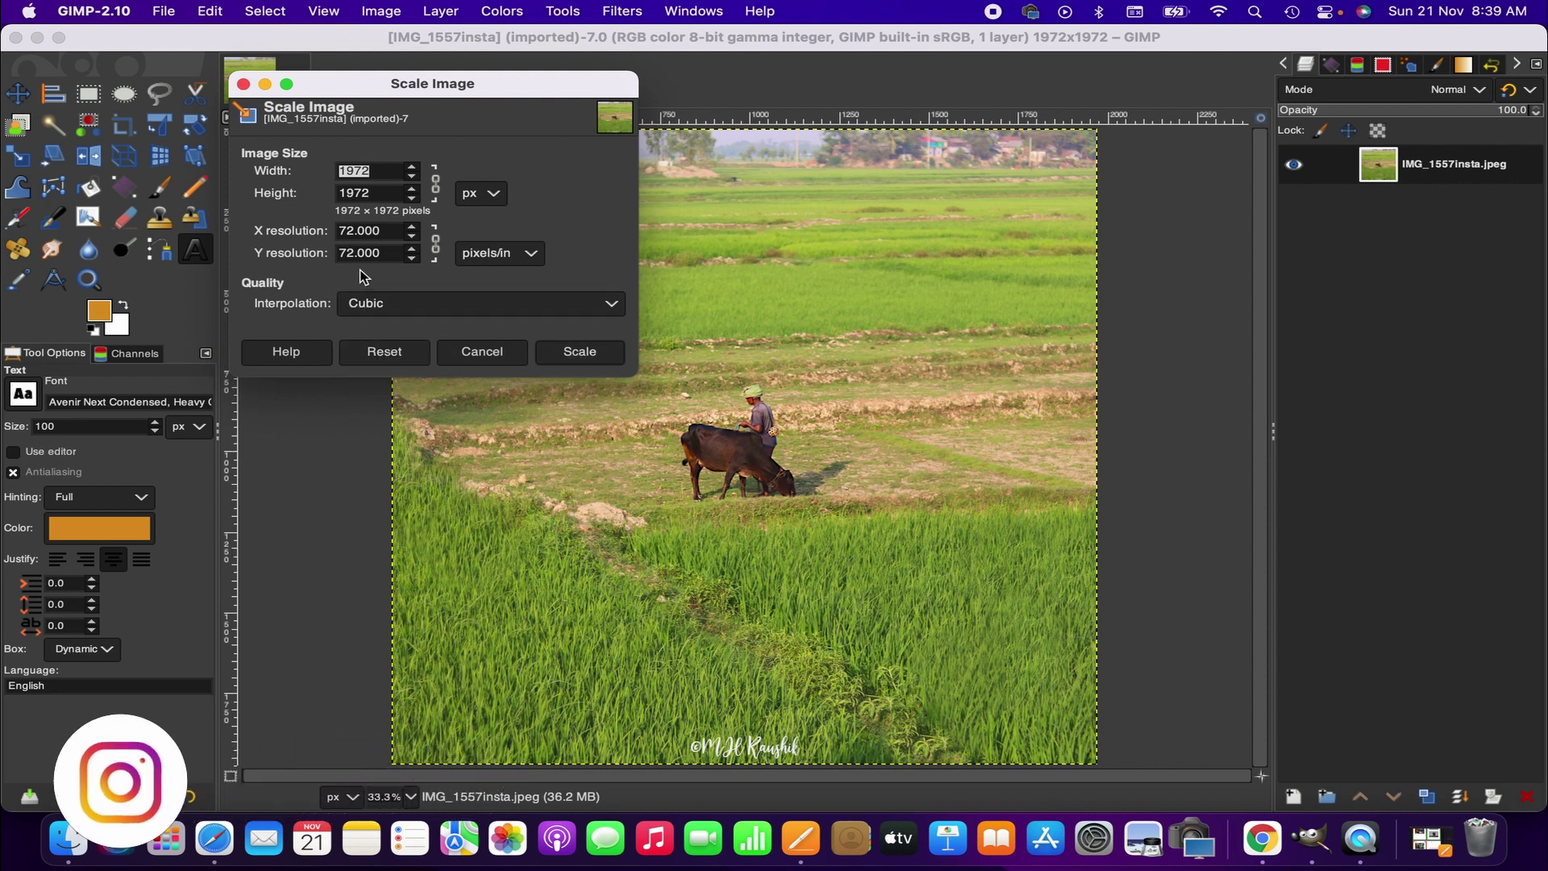
Step: Enter 300 as the X resolution so the Y resolution also becomes 300 ppi
left_click(349, 229)
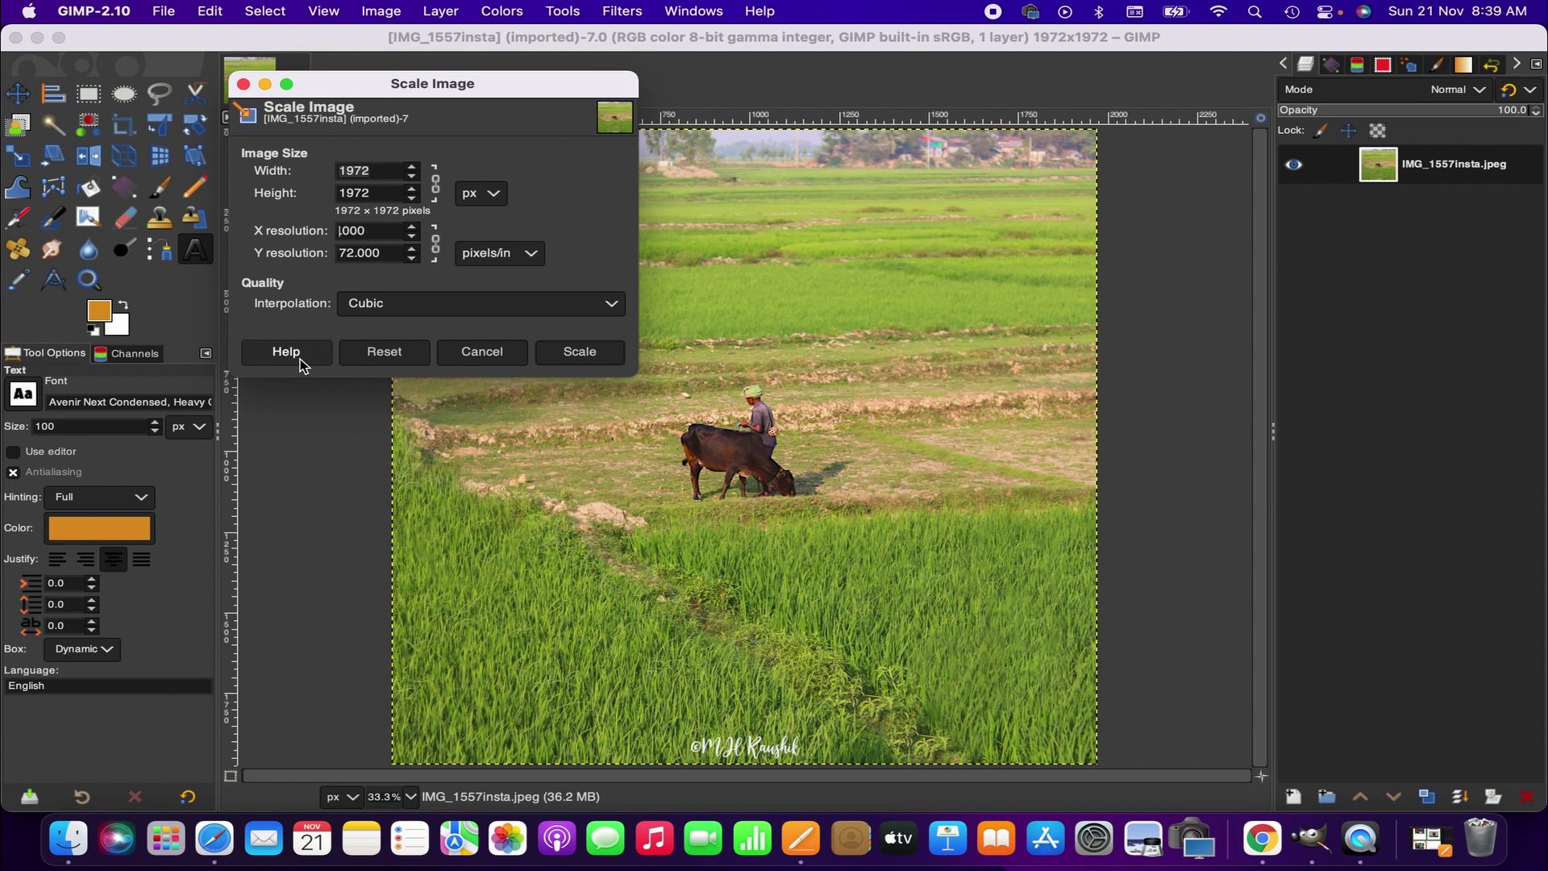
type("3")
type("00")
left_click(351, 257)
Step: Apply the 300 ppi scale, keeping pixels, pixels per inch and Cubic interpolation
left_click(490, 196)
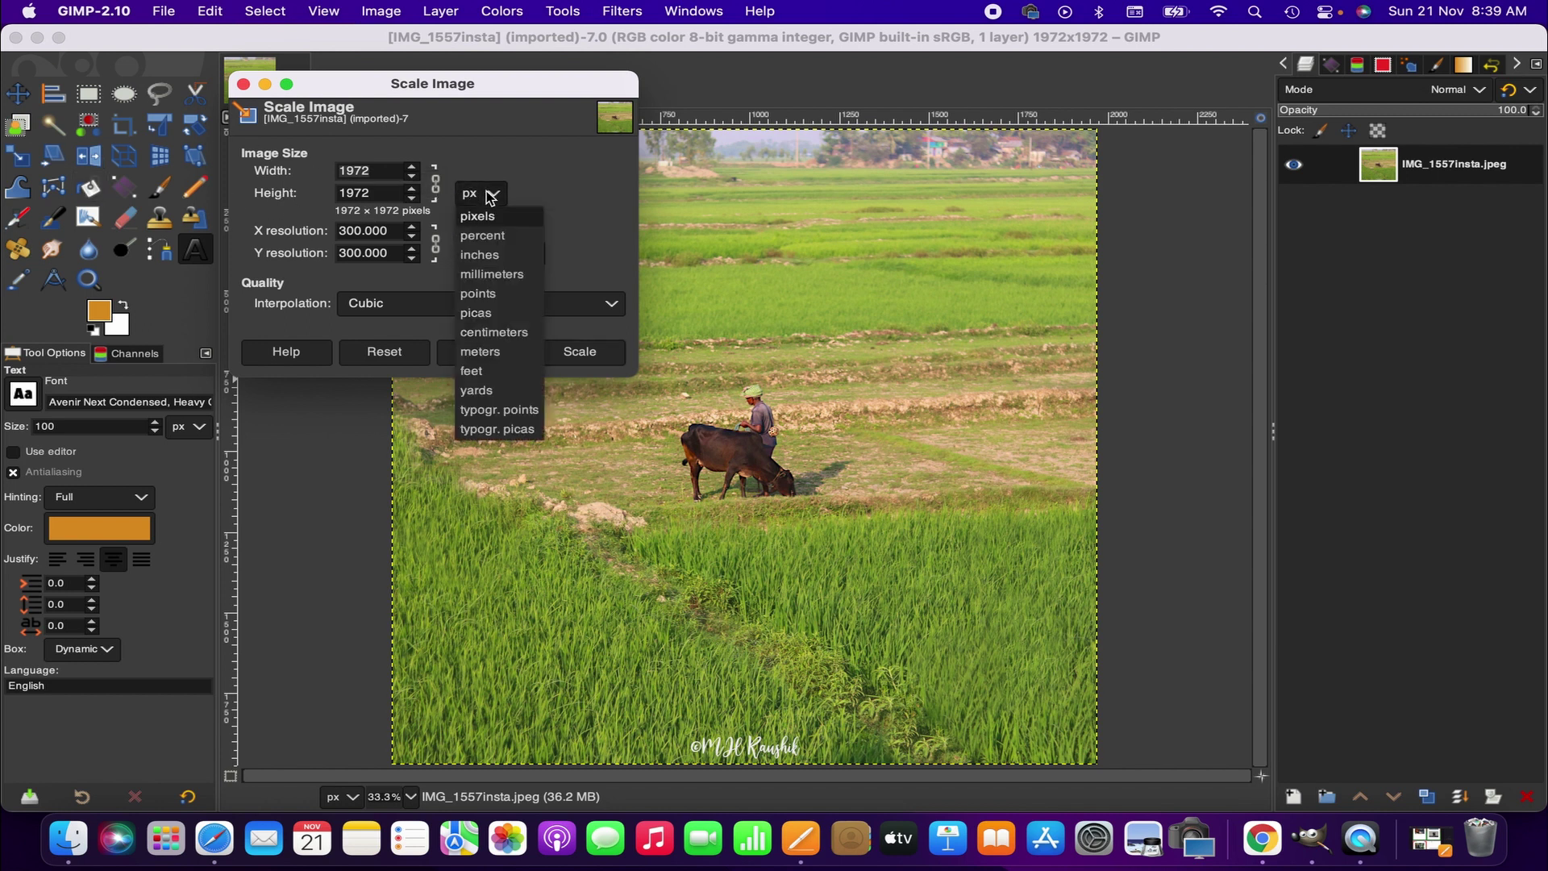
left_click(493, 201)
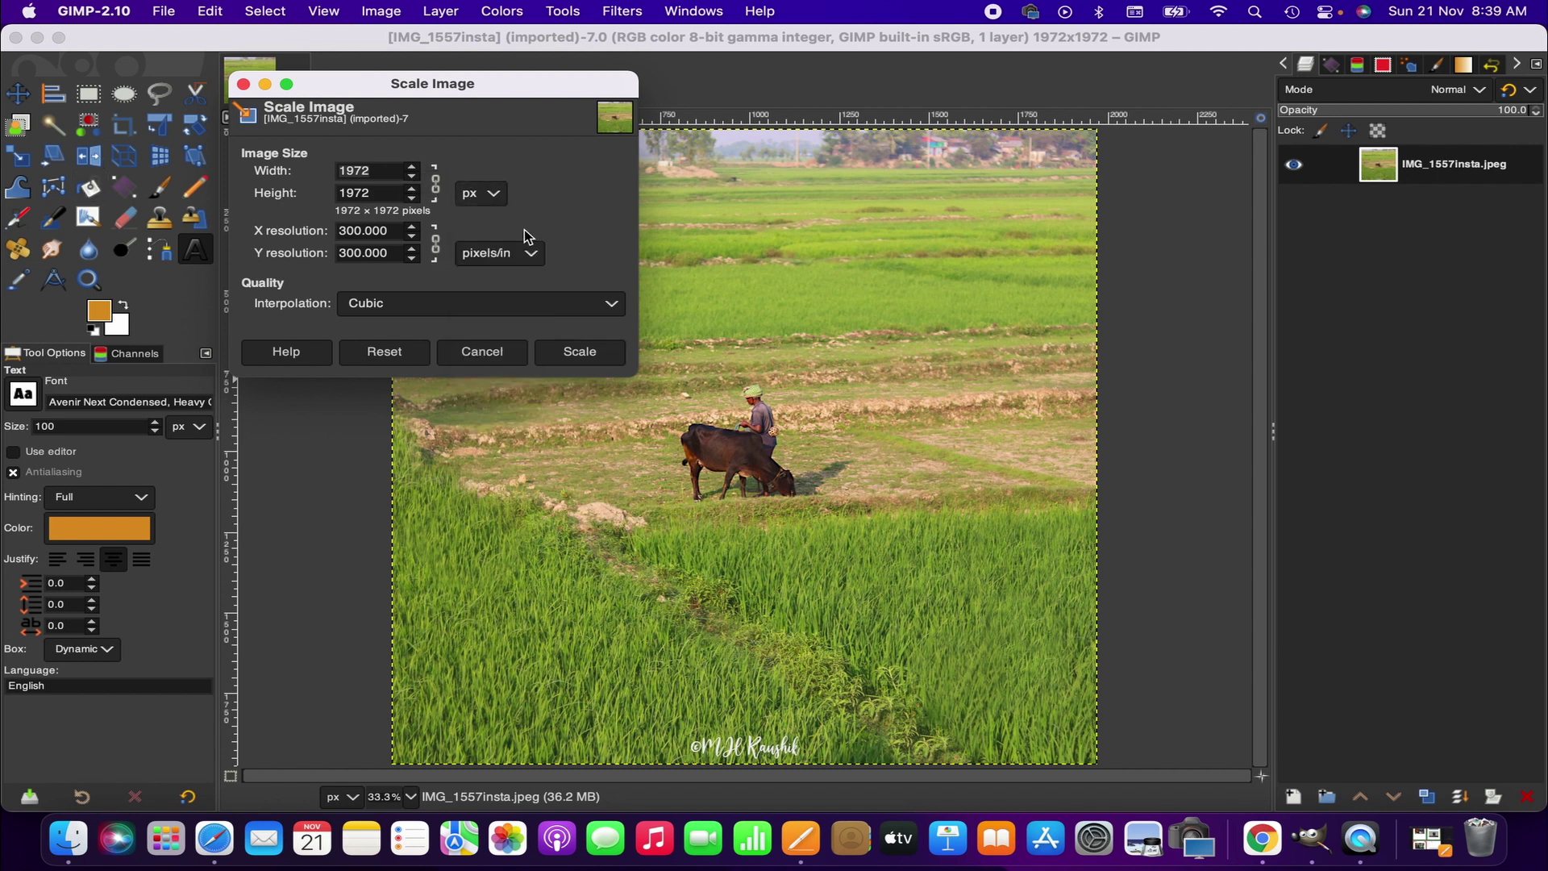
left_click(514, 252)
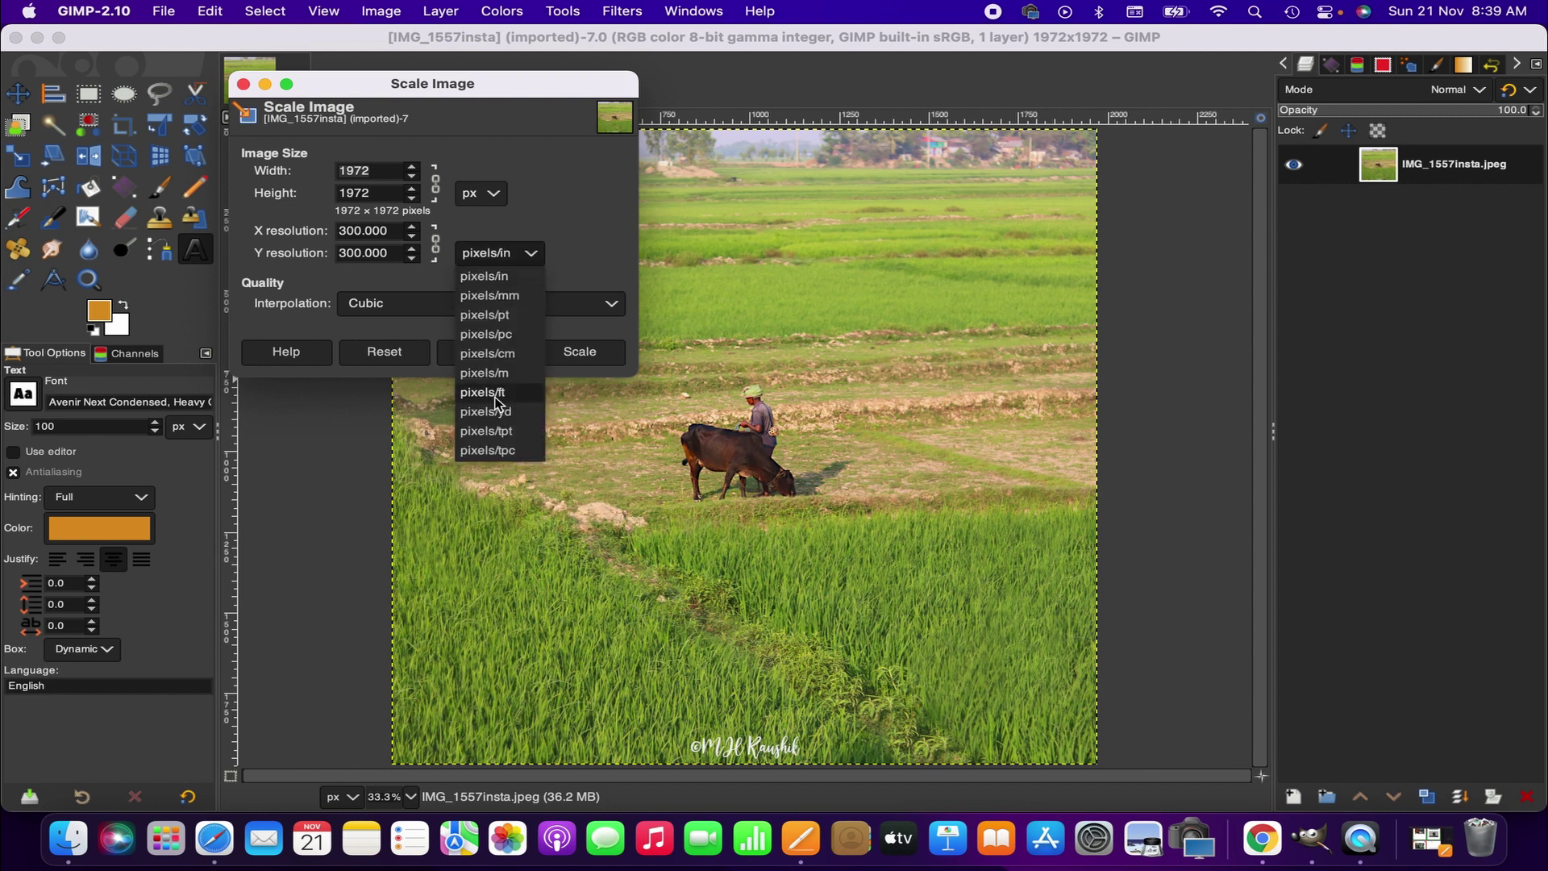
left_click(531, 214)
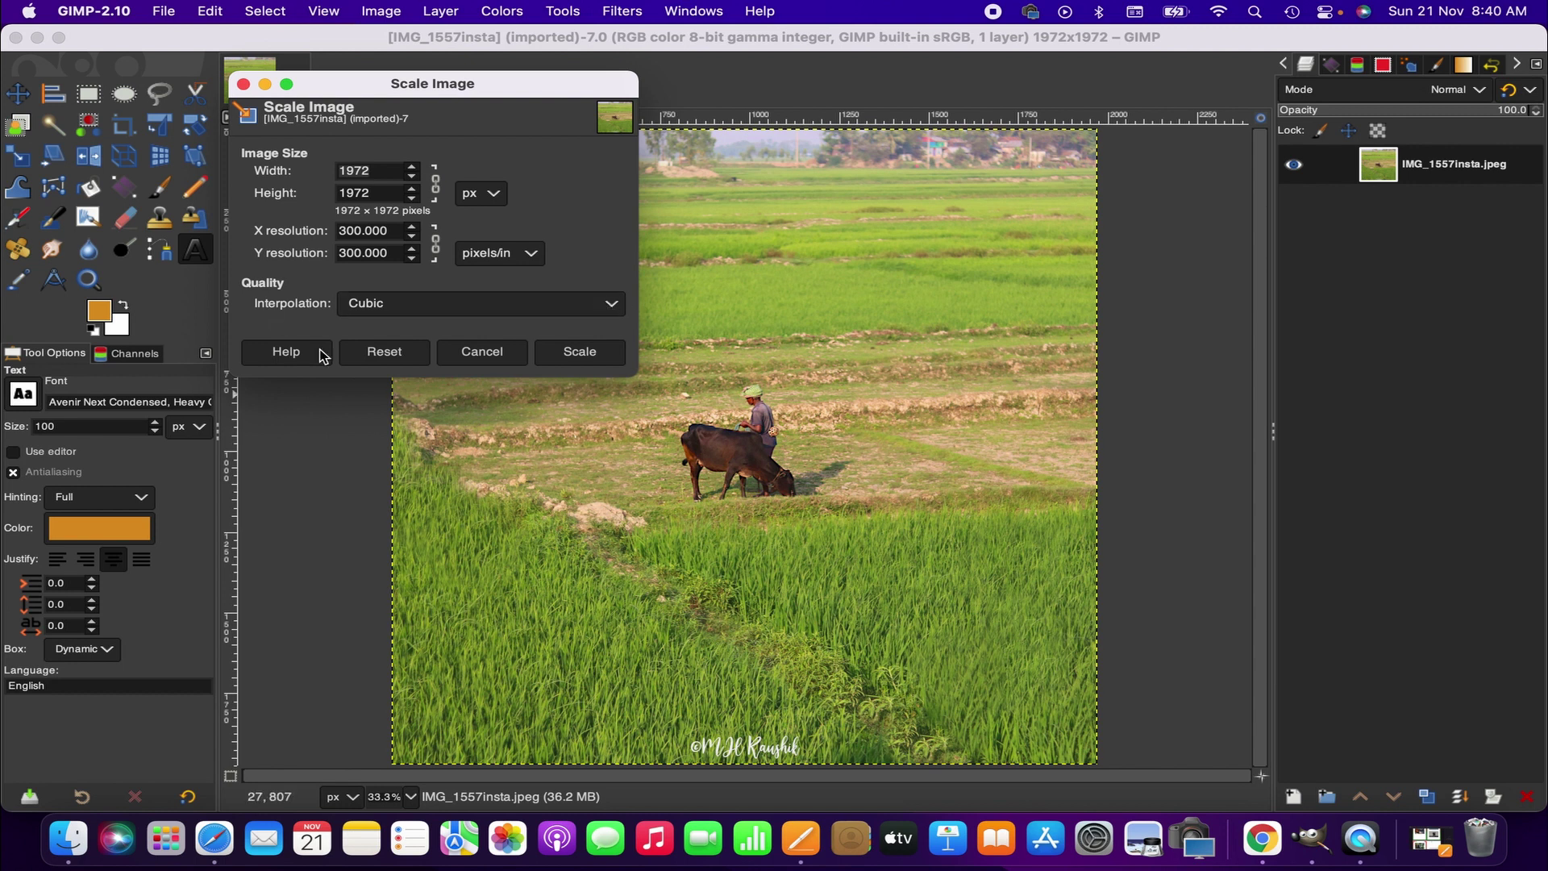
left_click(573, 306)
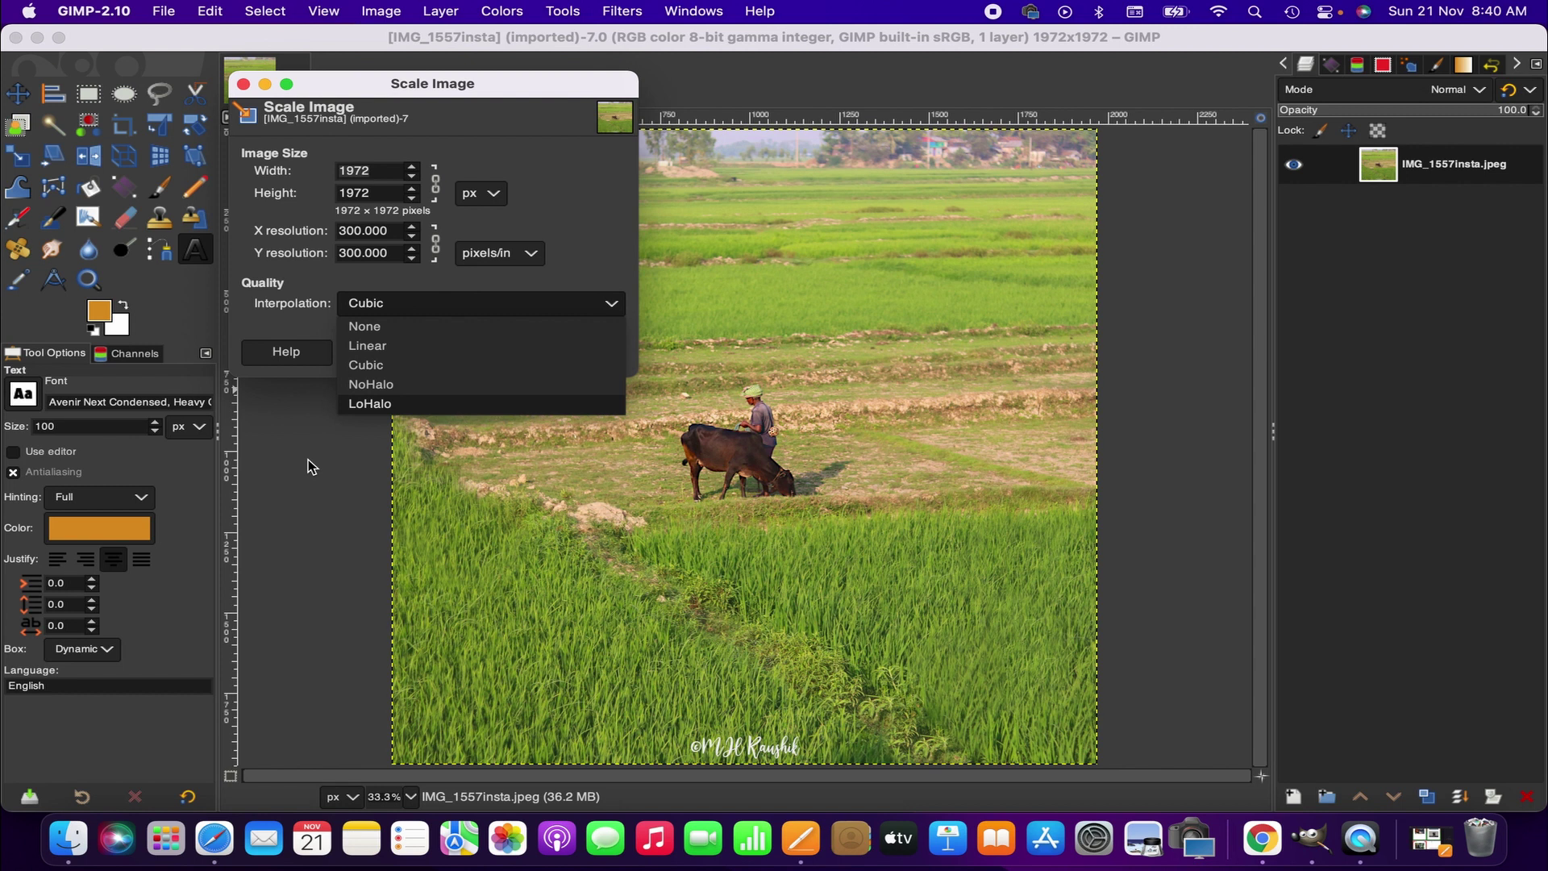
left_click(592, 251)
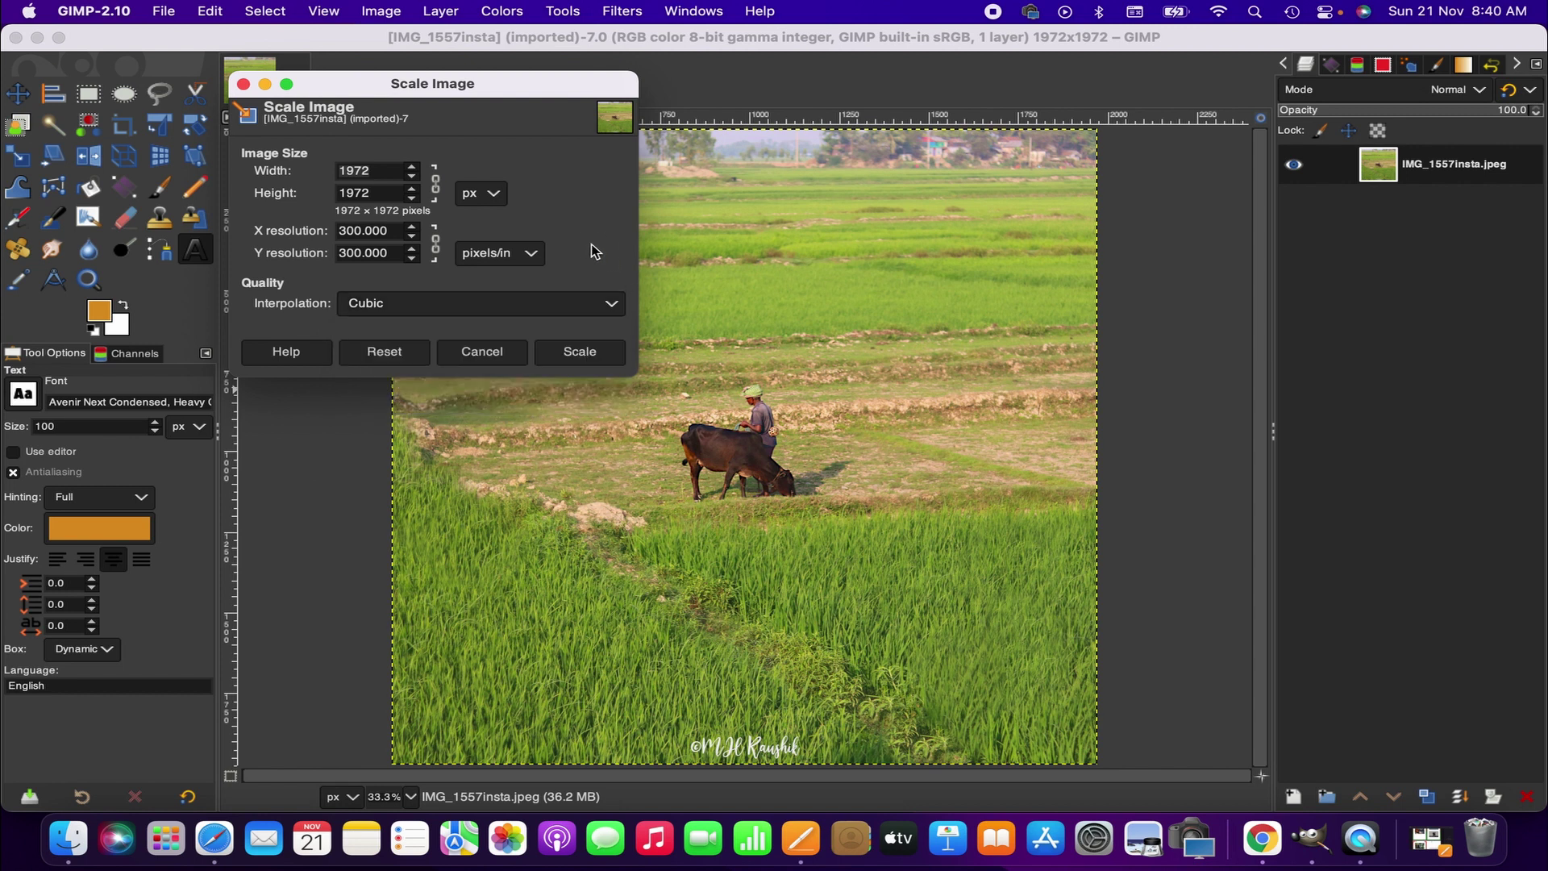
left_click(586, 350)
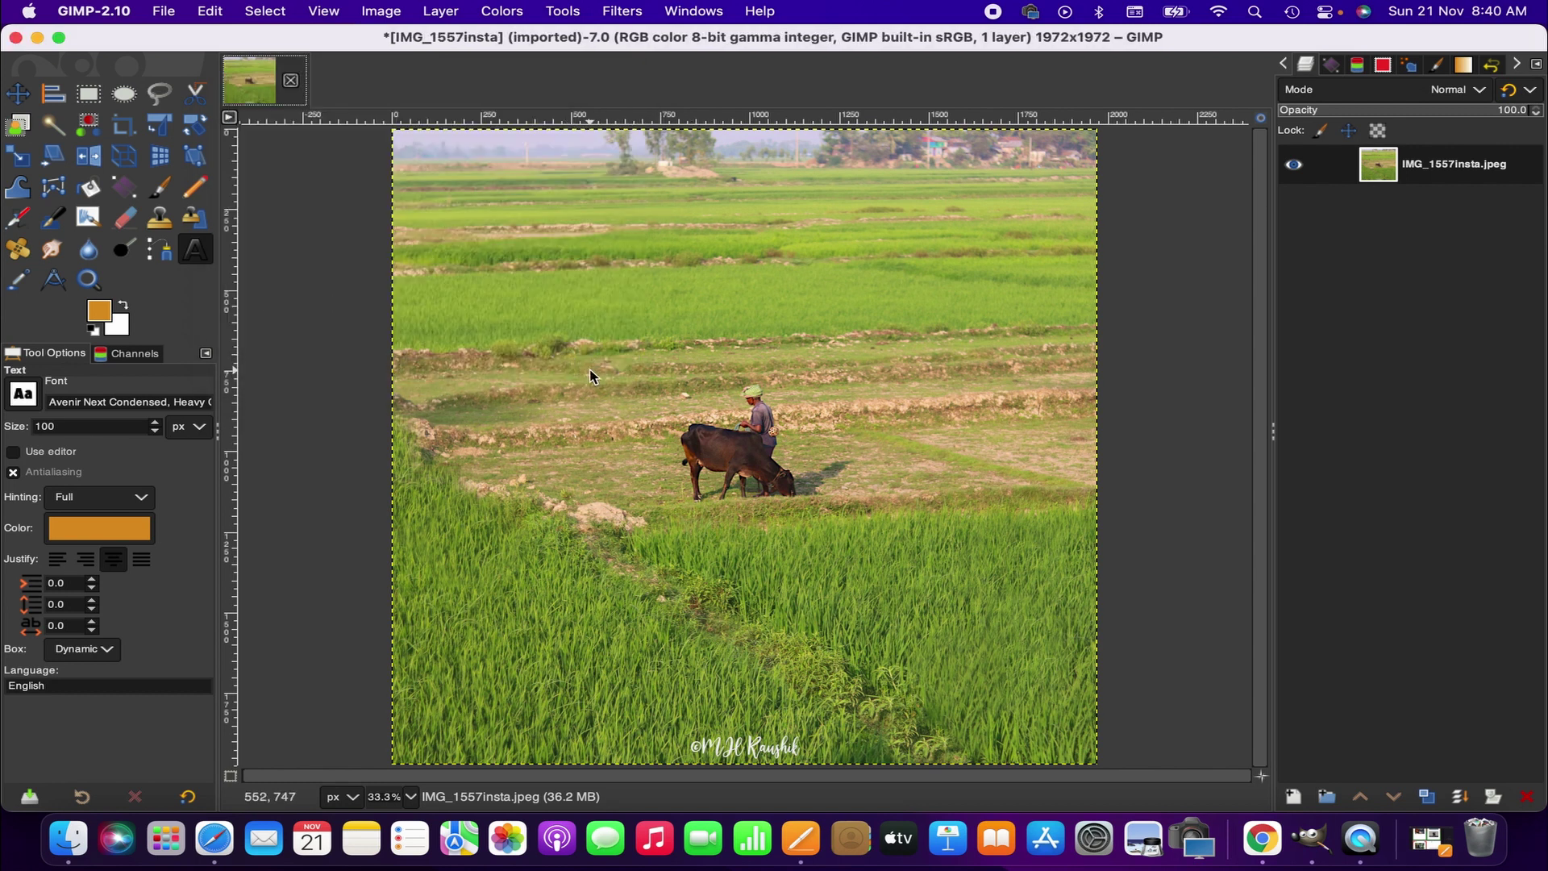
left_click(382, 11)
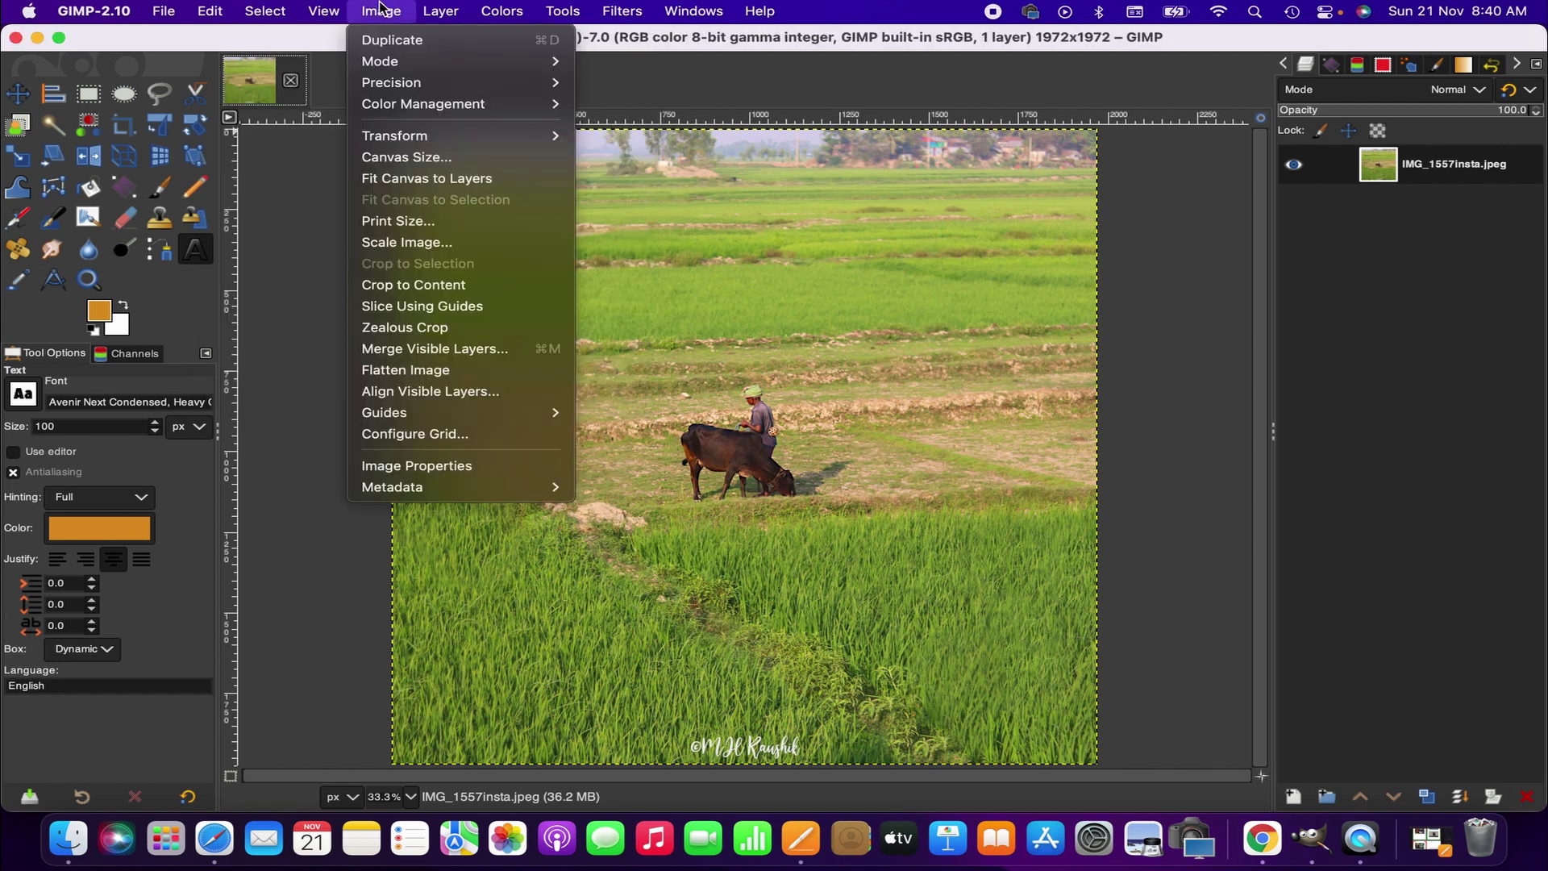
left_click(457, 244)
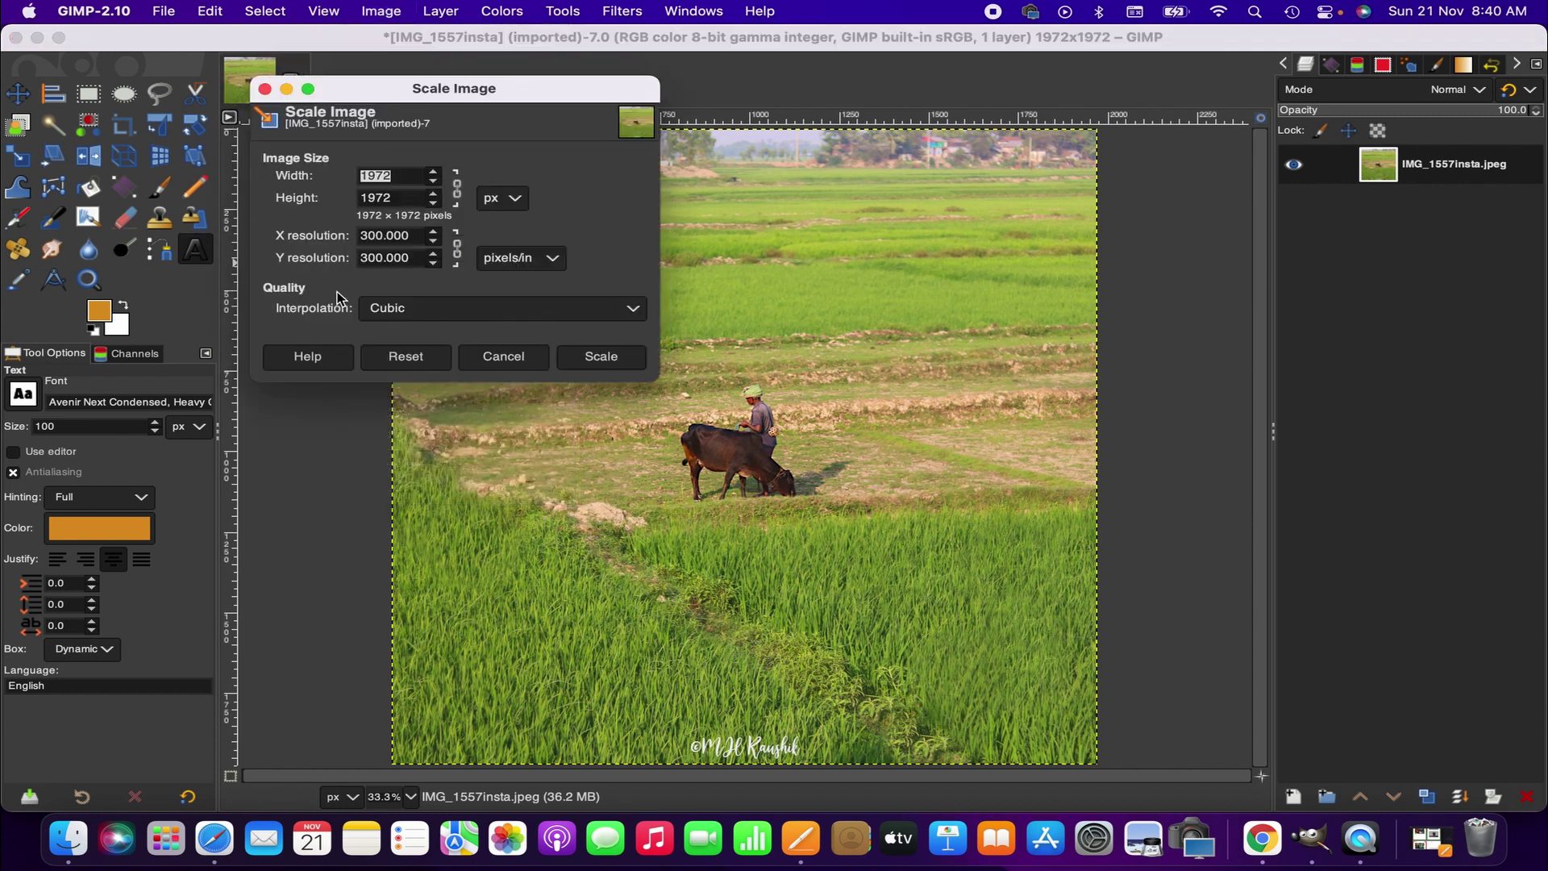
left_click(506, 360)
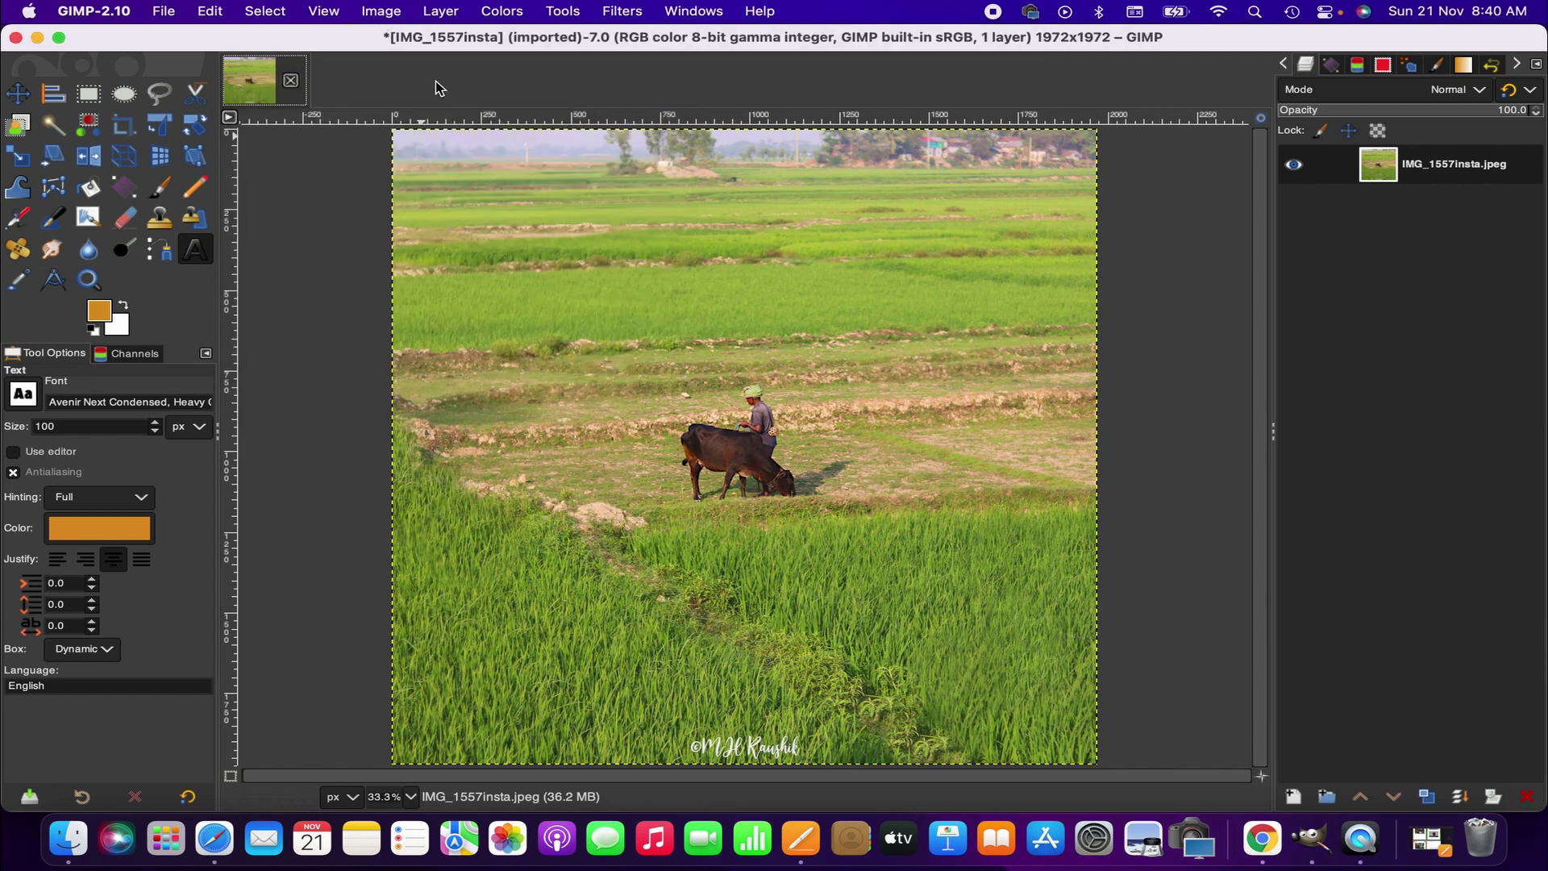
Step: Set the Print Size resolution to 600 ppi both ways, giving 83.48 mm square
left_click(367, 10)
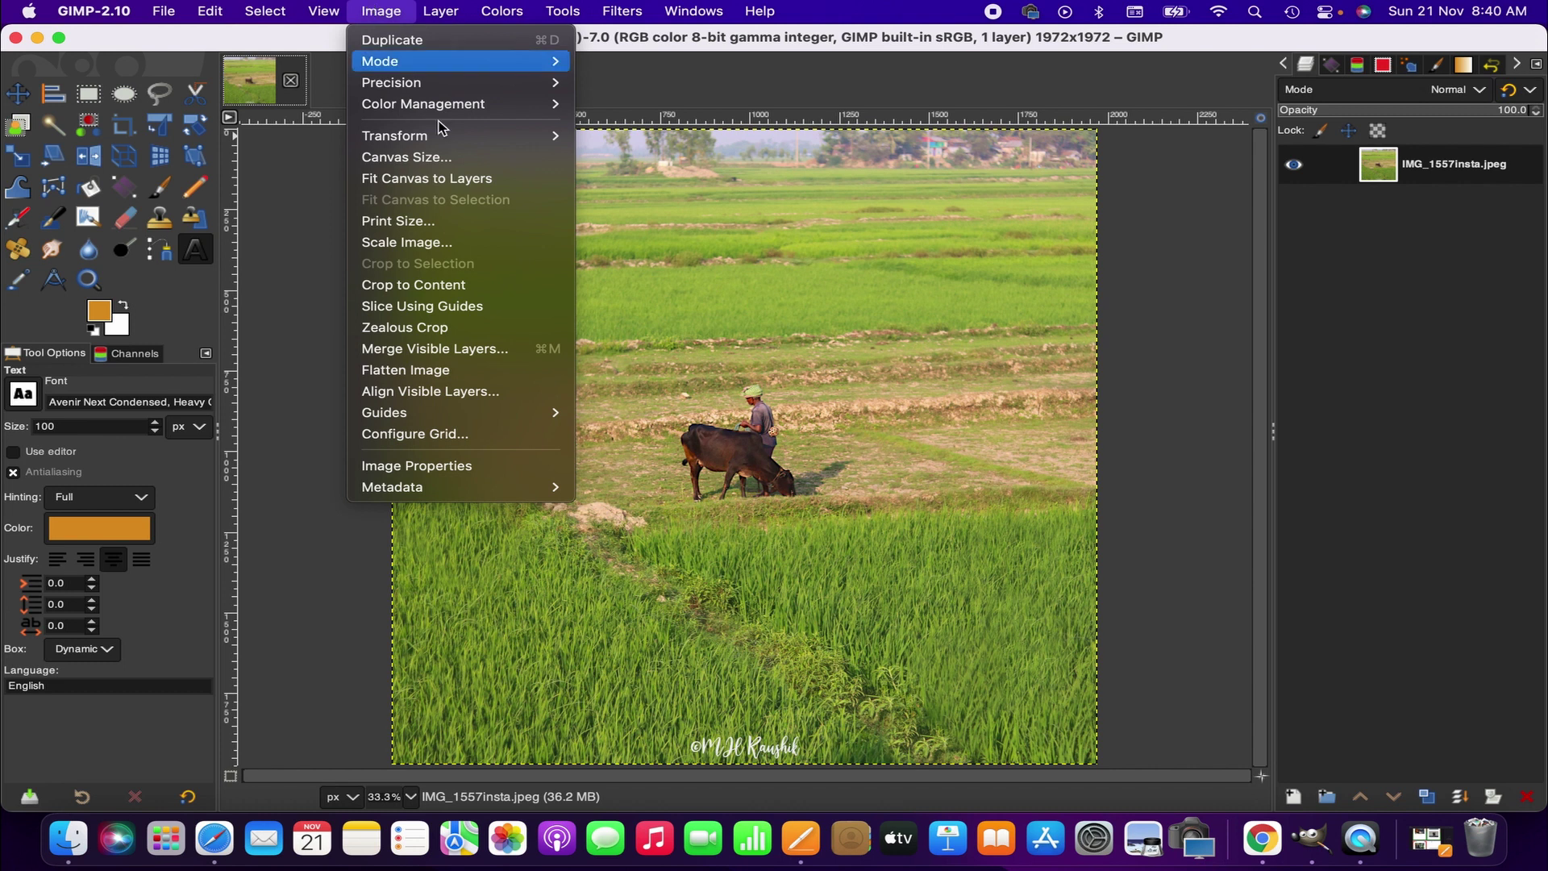
left_click(452, 218)
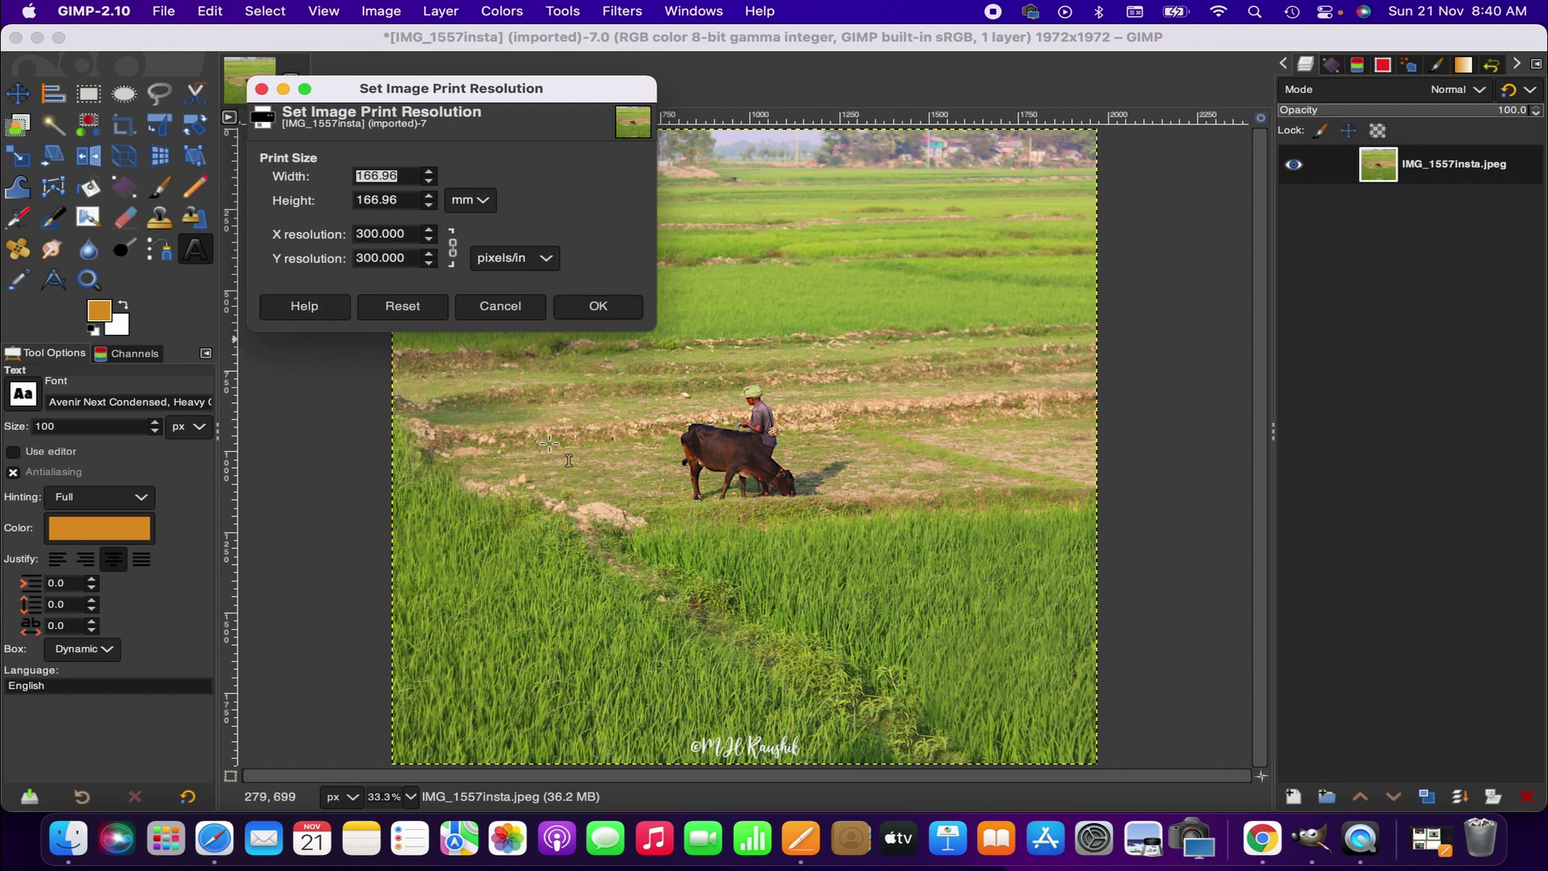
double_click(365, 234)
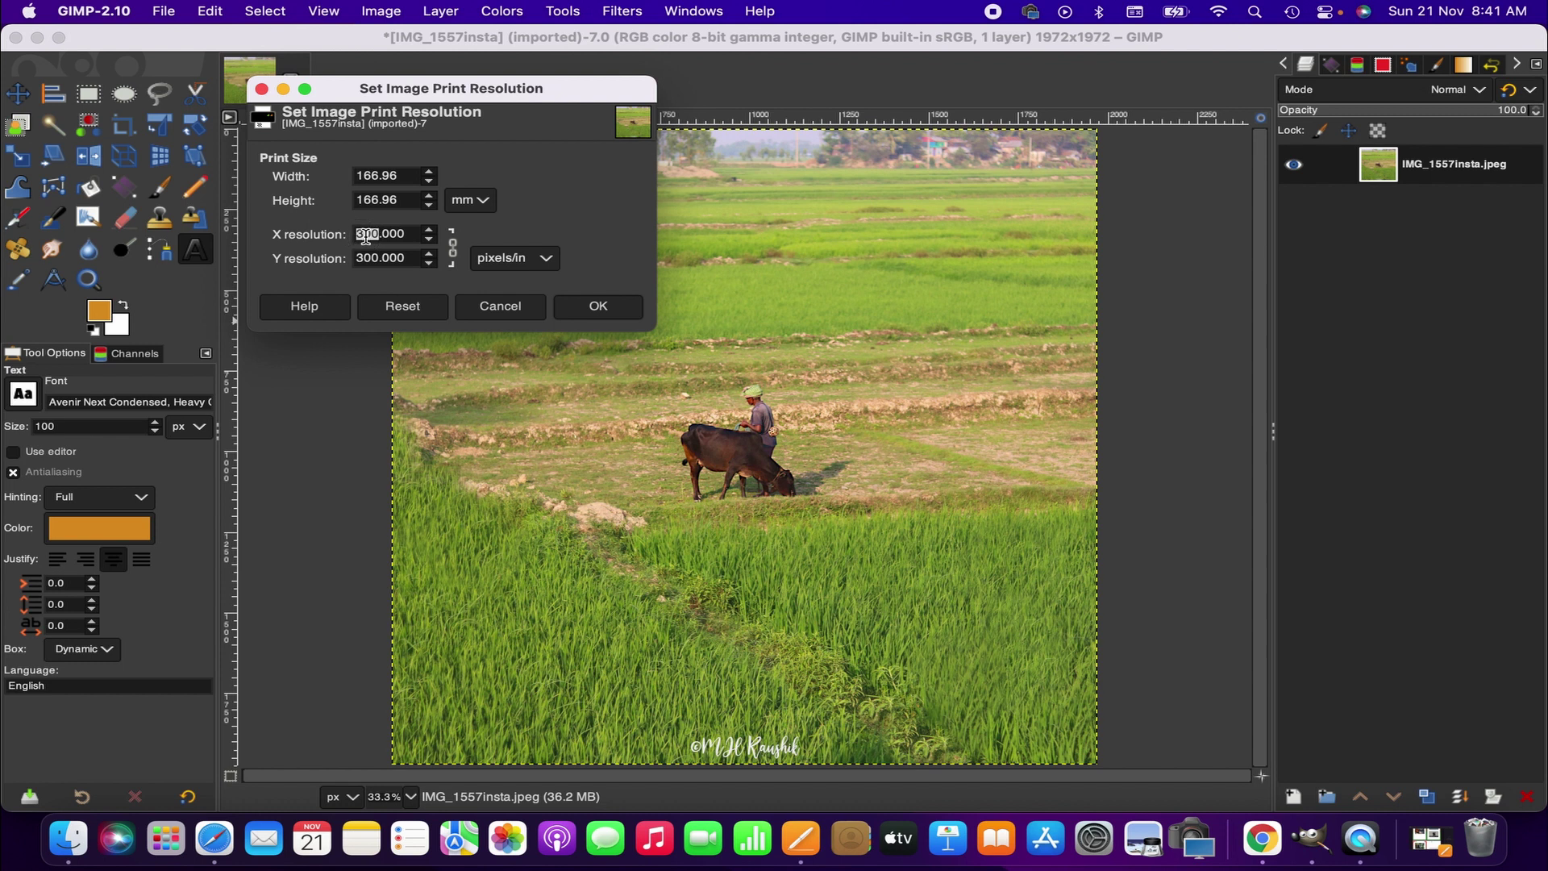
type("600")
double_click(366, 258)
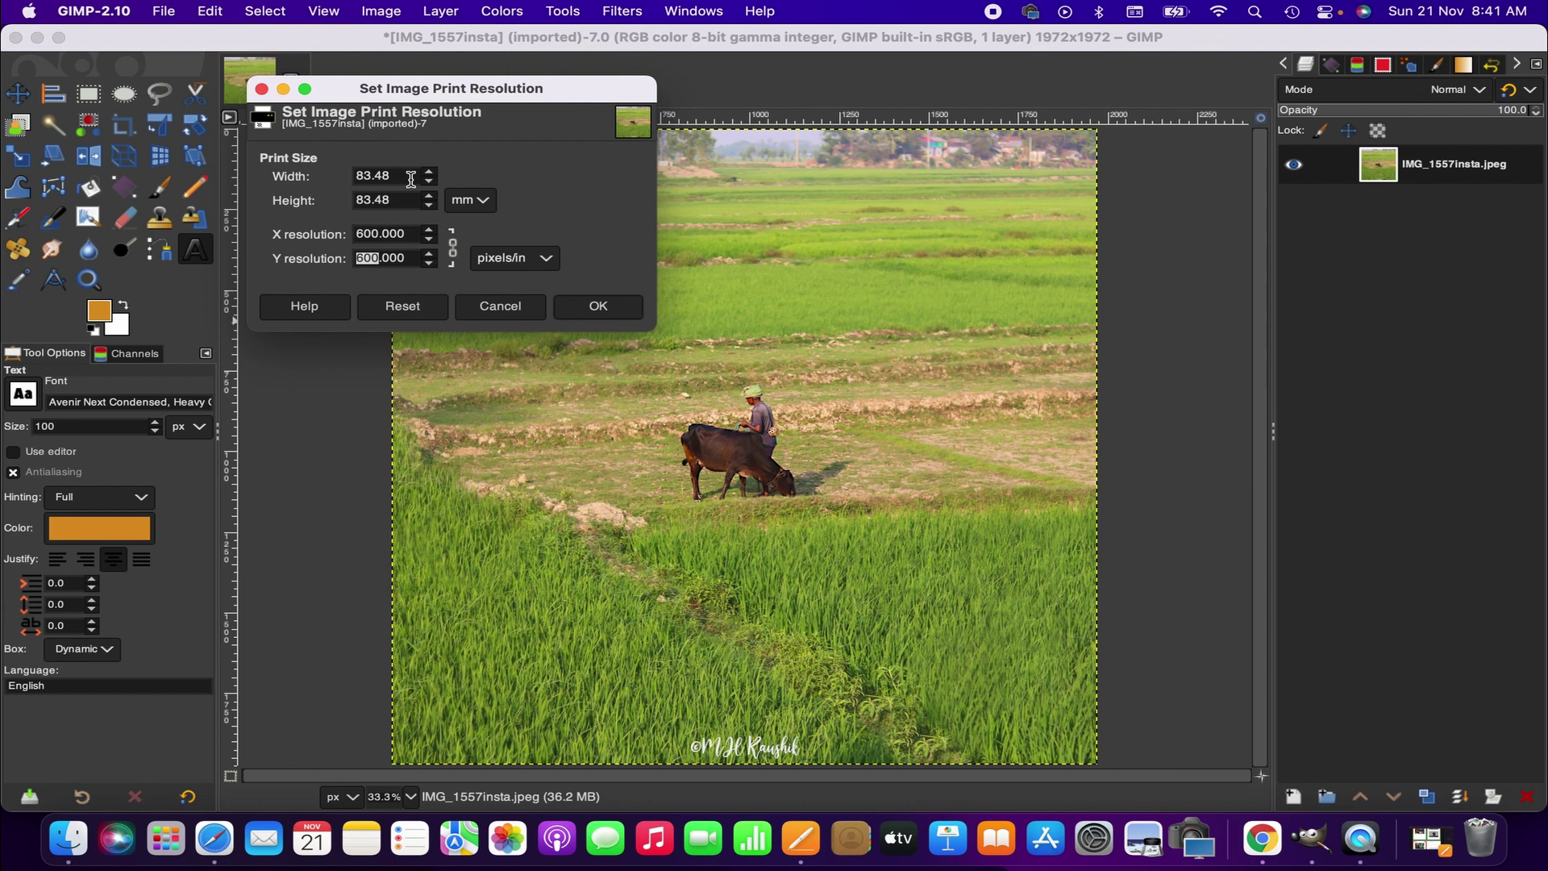
left_click(578, 312)
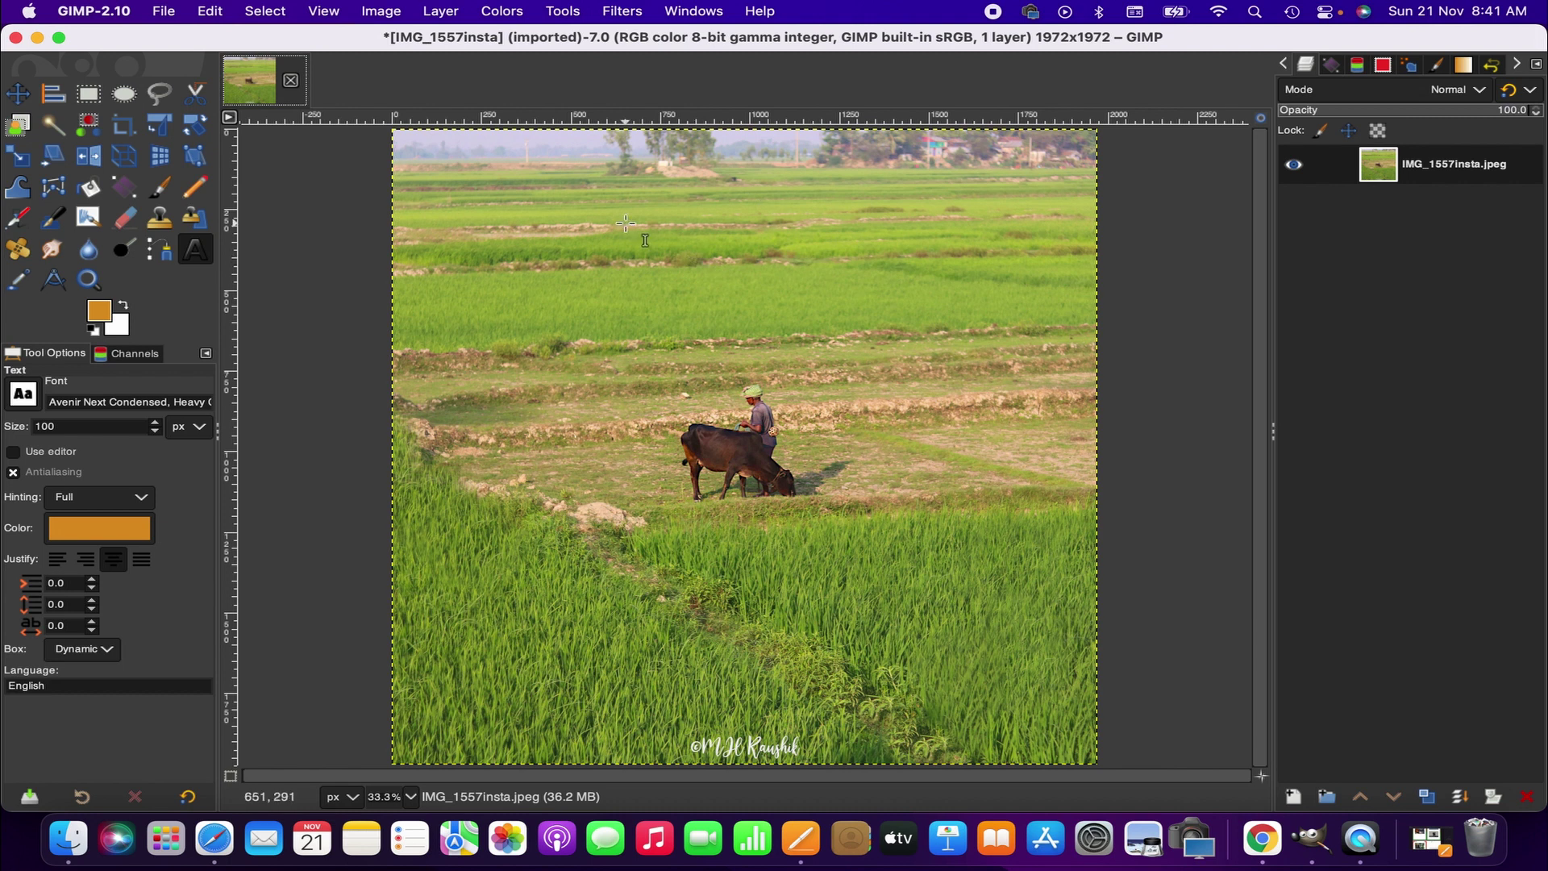
Step: Start Export As and choose the Downloads folder as the save location
left_click(170, 9)
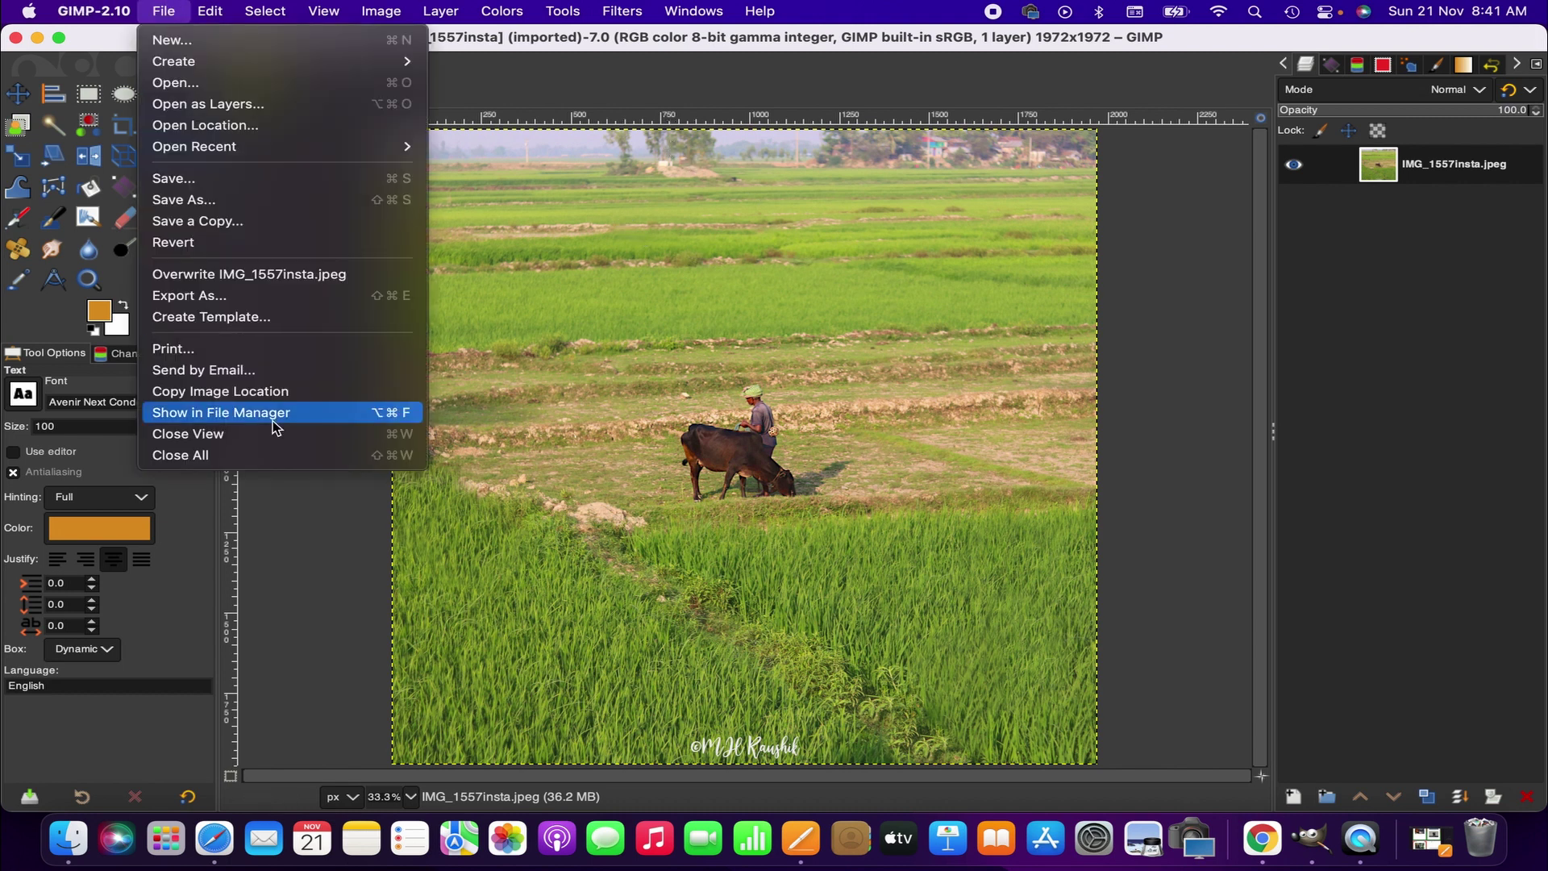
left_click(225, 298)
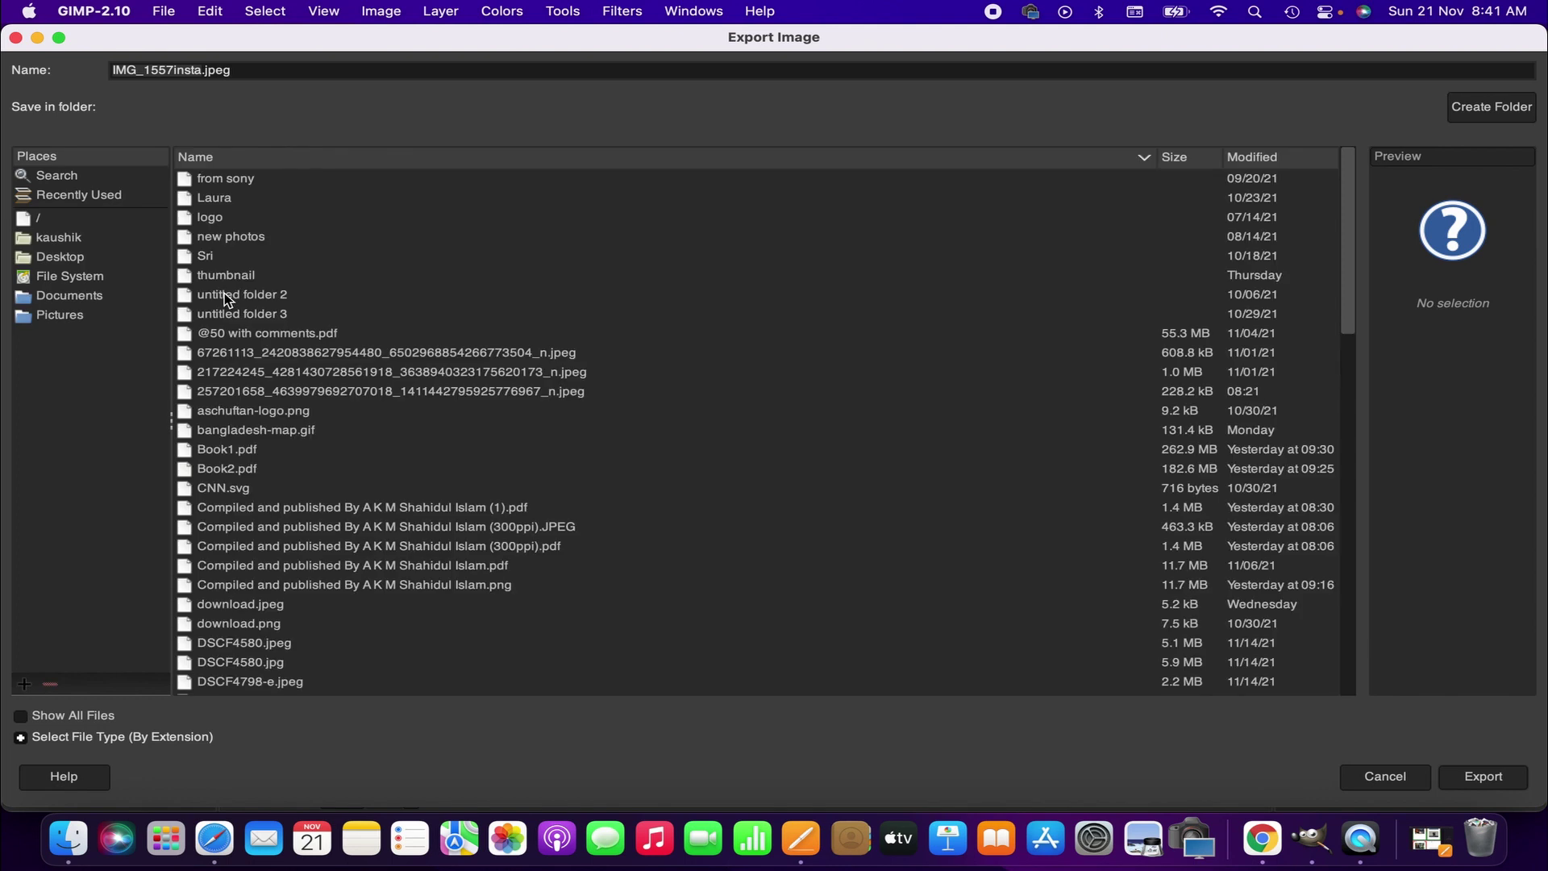
left_click(76, 240)
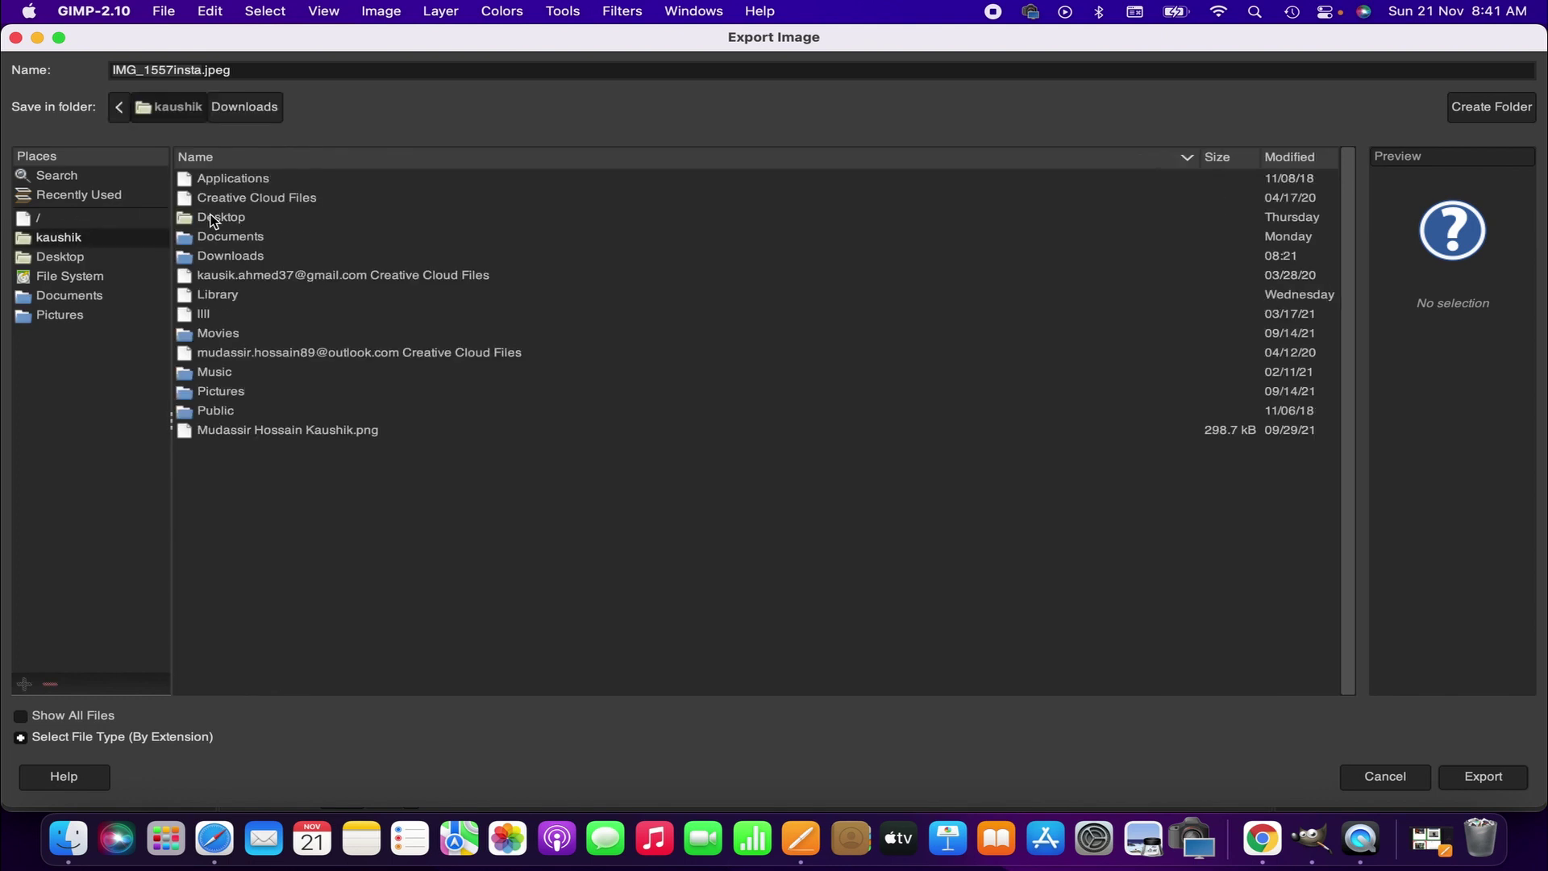
left_click(220, 217)
left_click(1483, 776)
left_click(94, 235)
left_click(73, 295)
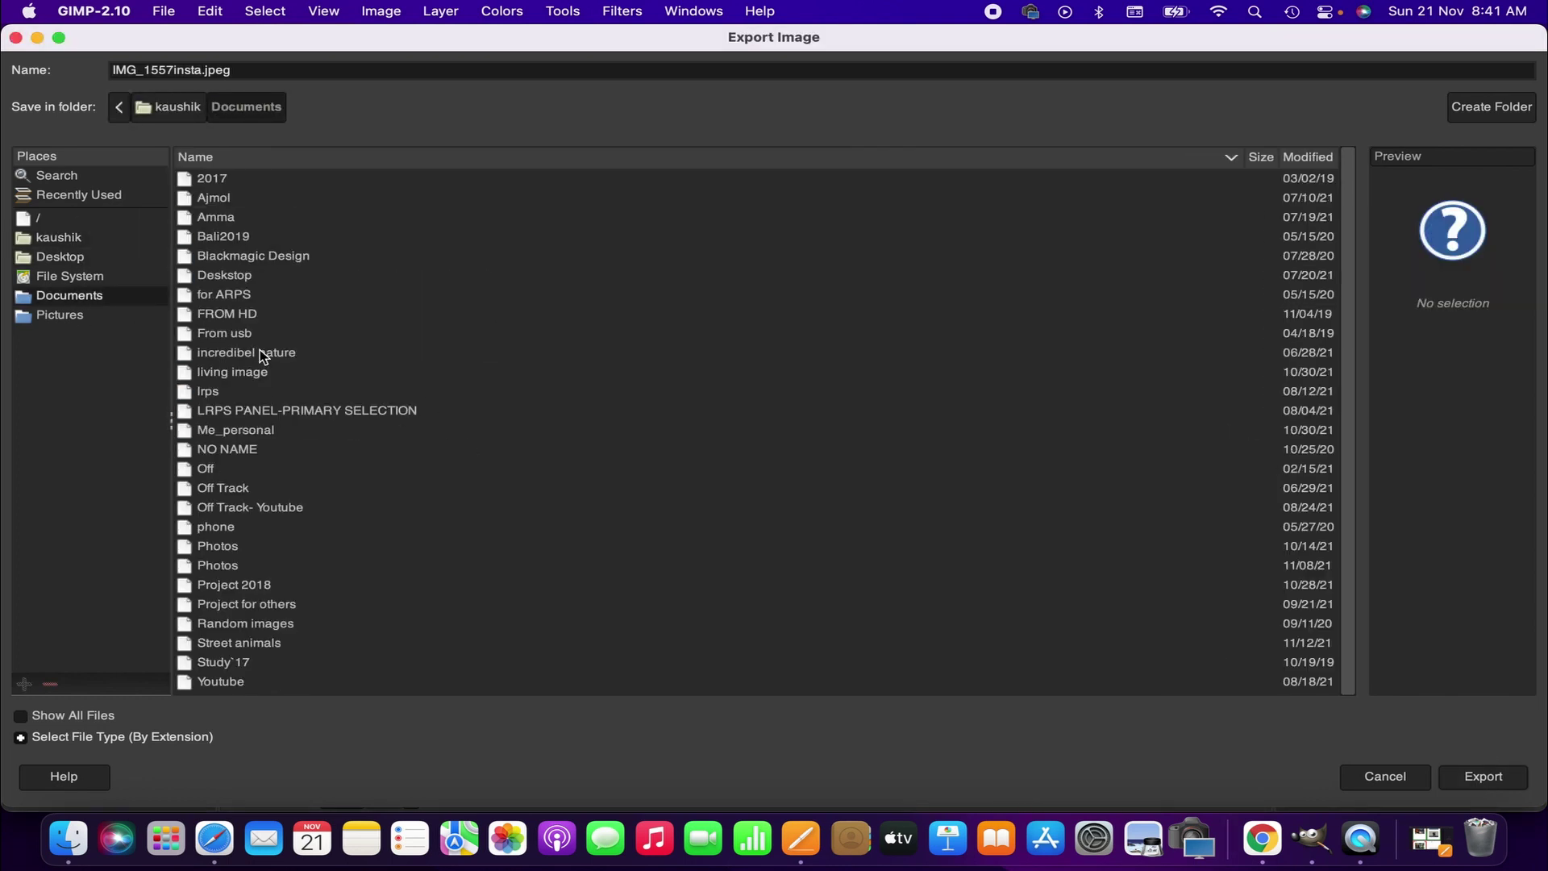
left_click(67, 238)
double_click(230, 256)
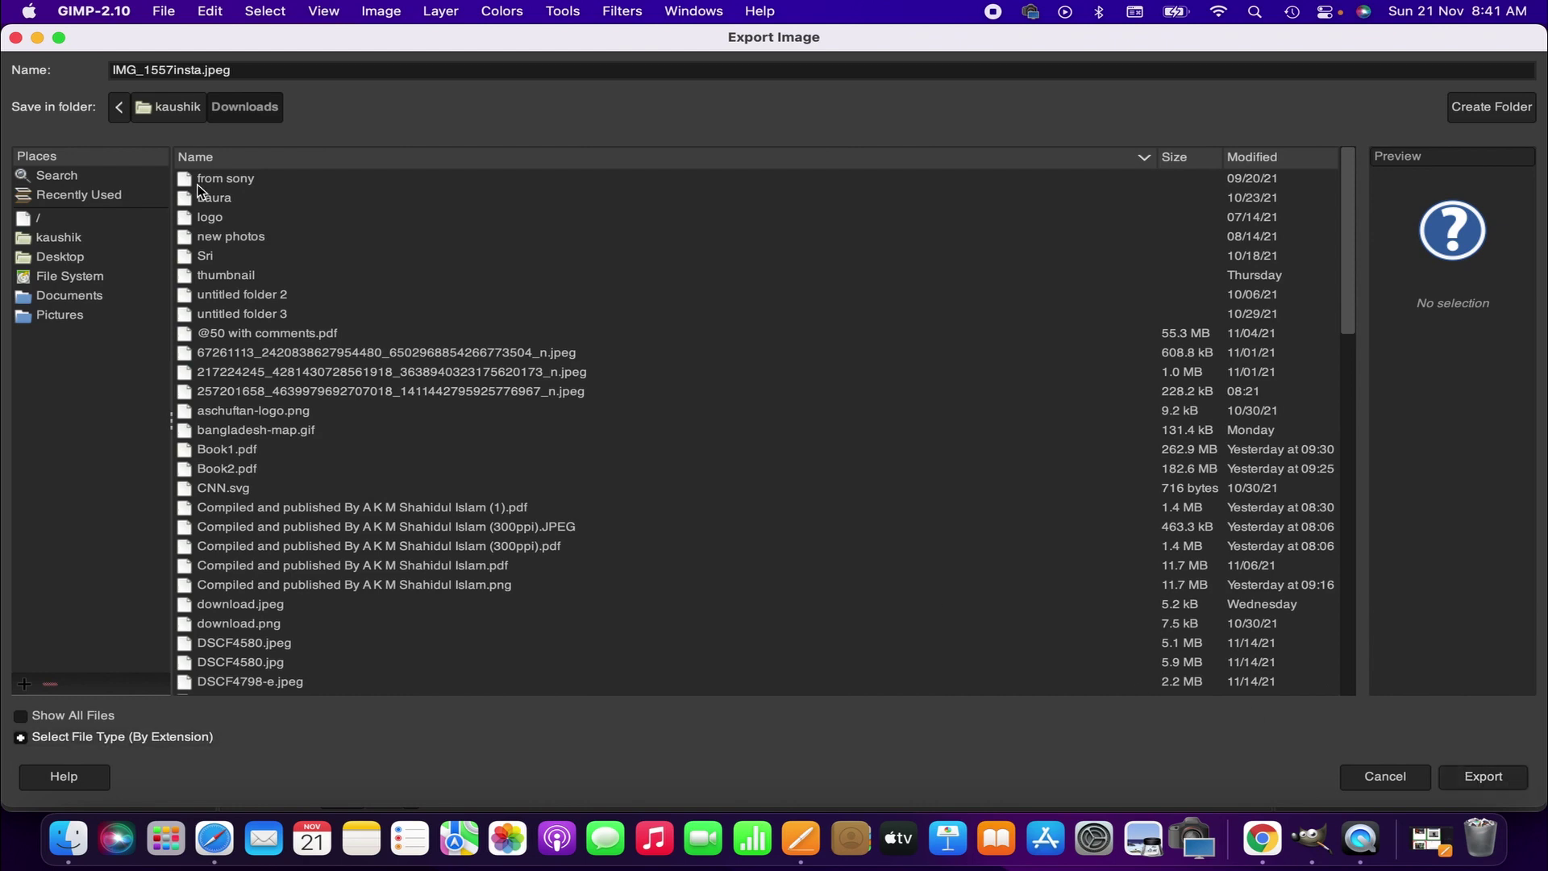
Step: Rename the file to IMG_1557insta1.jpeg and export it with the JPEG options confirmed
double_click(199, 72)
left_click(1483, 776)
left_click(871, 618)
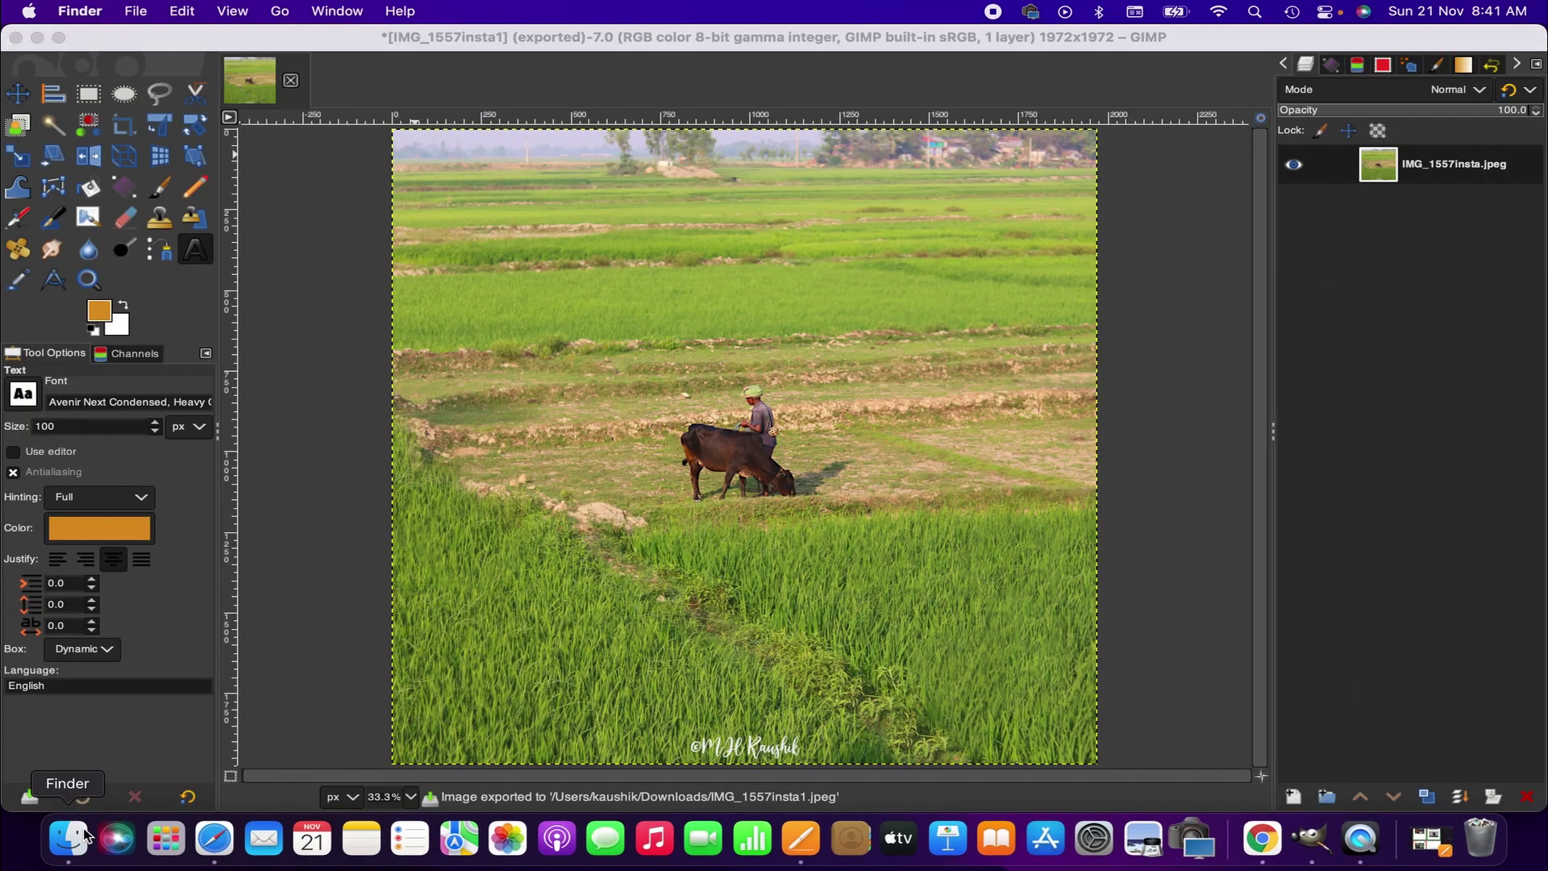